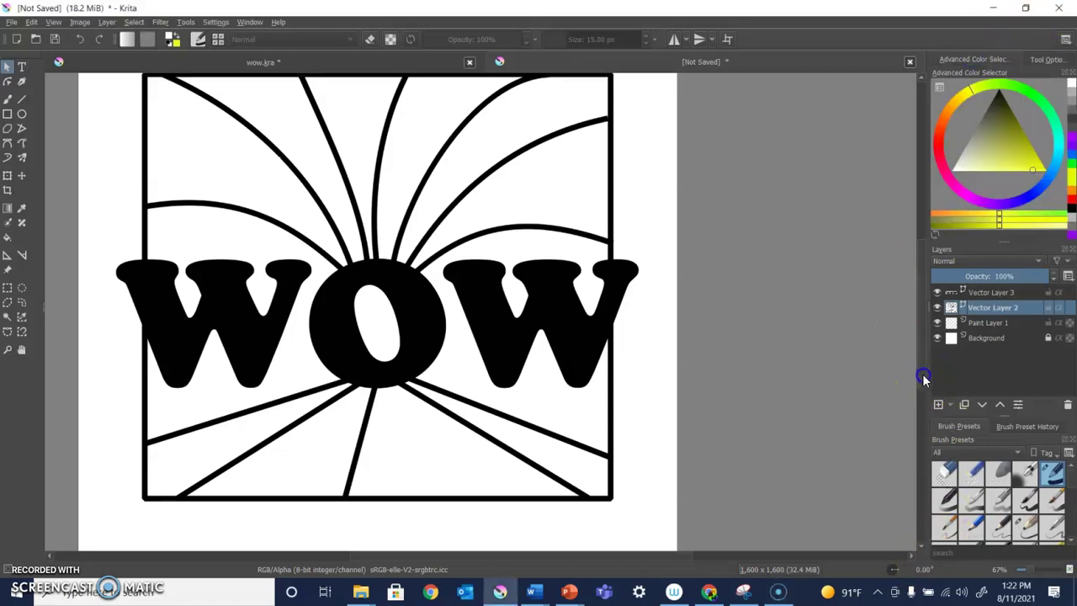
Add Colorize Mask 1 to Vector Layer 2, the layer with the frame and radiating lines.
scroll(920, 377, "up", 1)
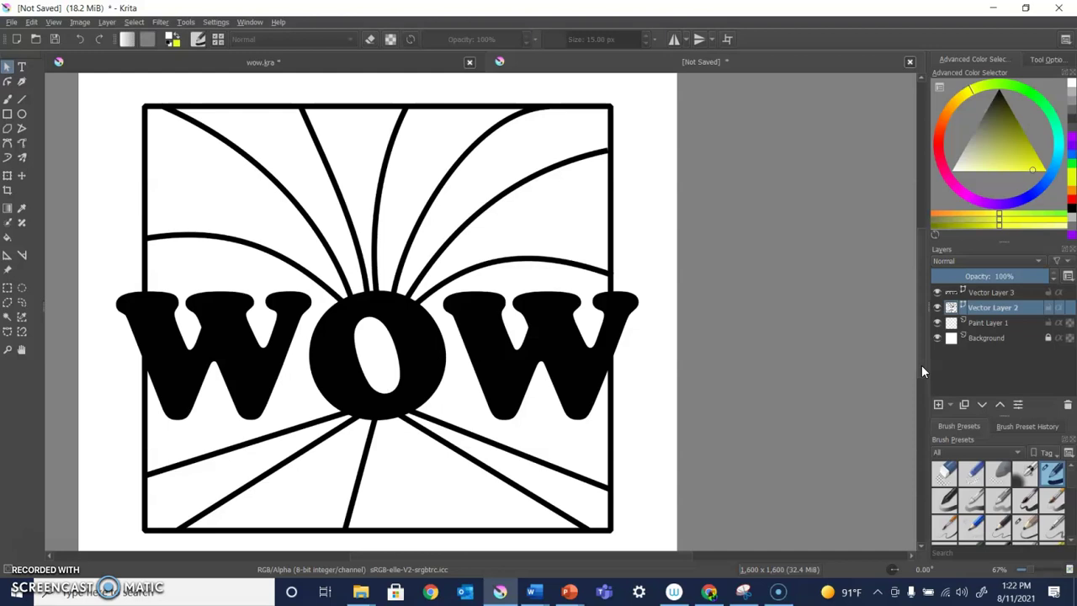
left_click(968, 310)
mouse_move(953, 310)
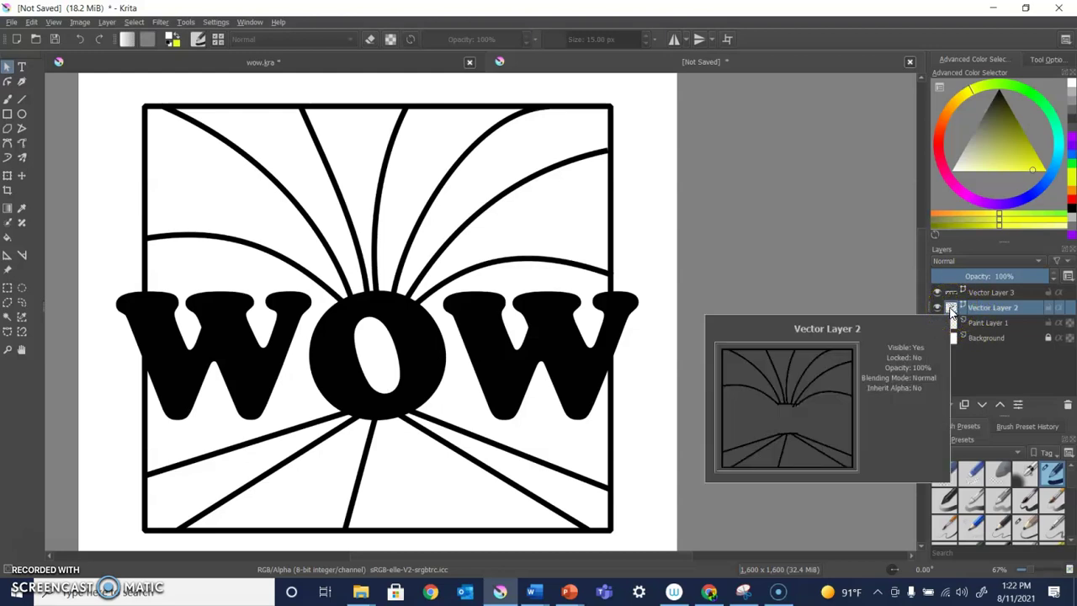
left_click(971, 308)
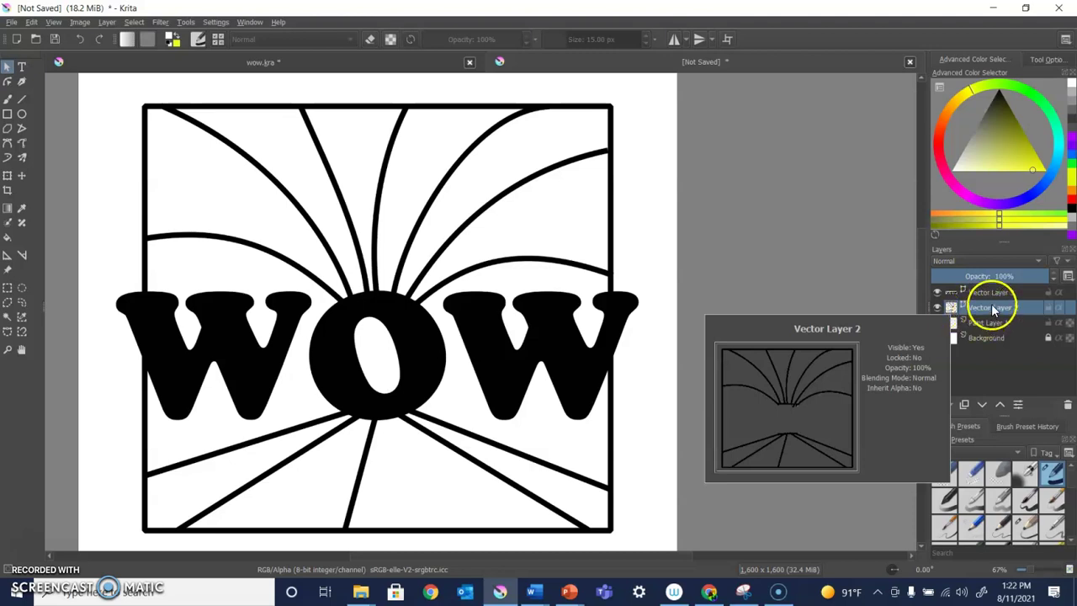
right_click(993, 310)
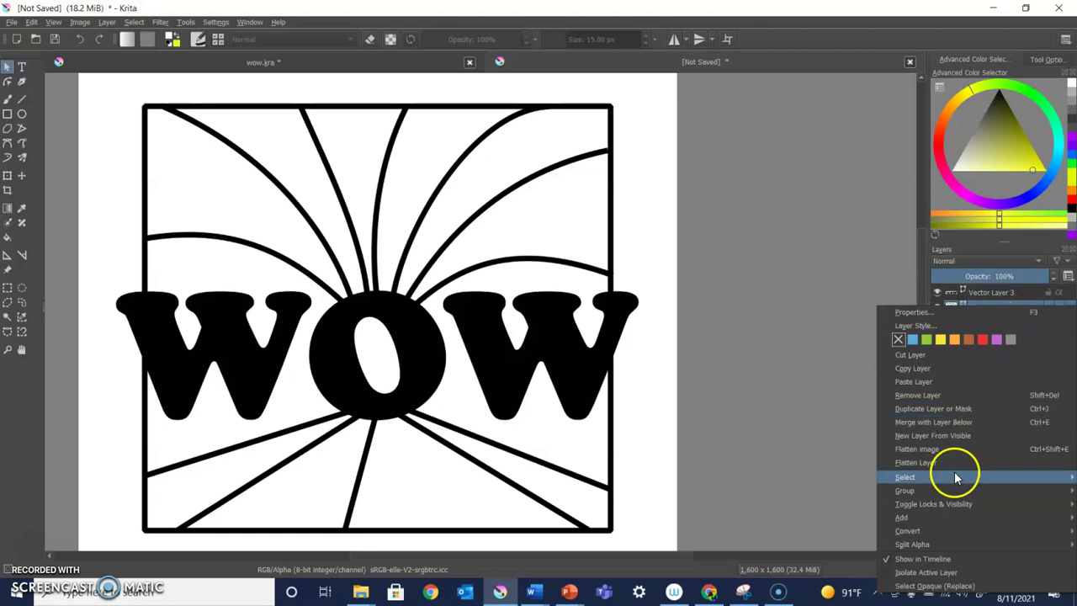
mouse_move(917, 520)
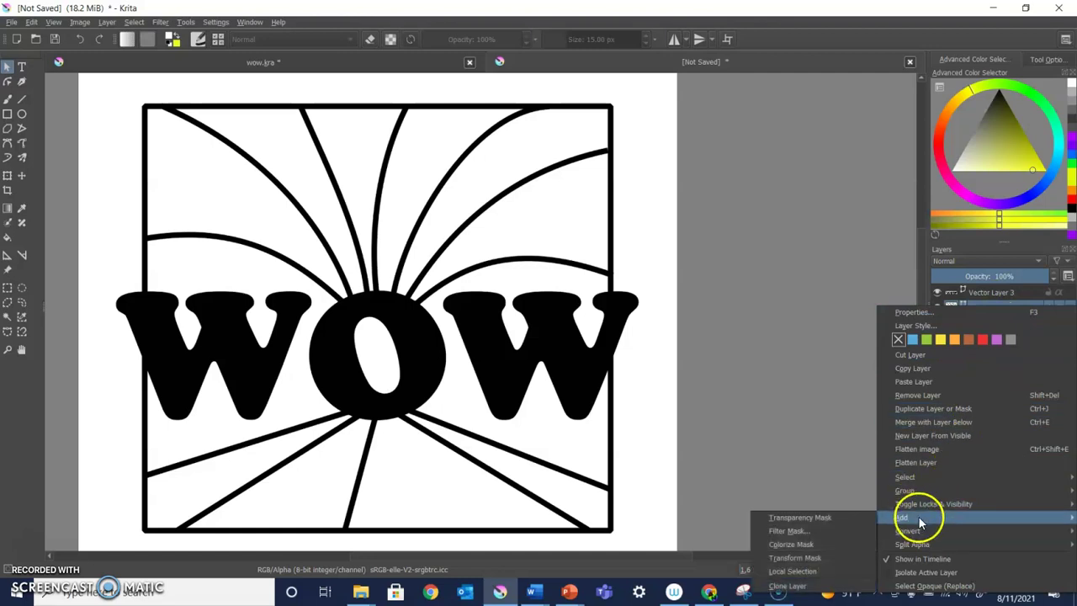
left_click(806, 551)
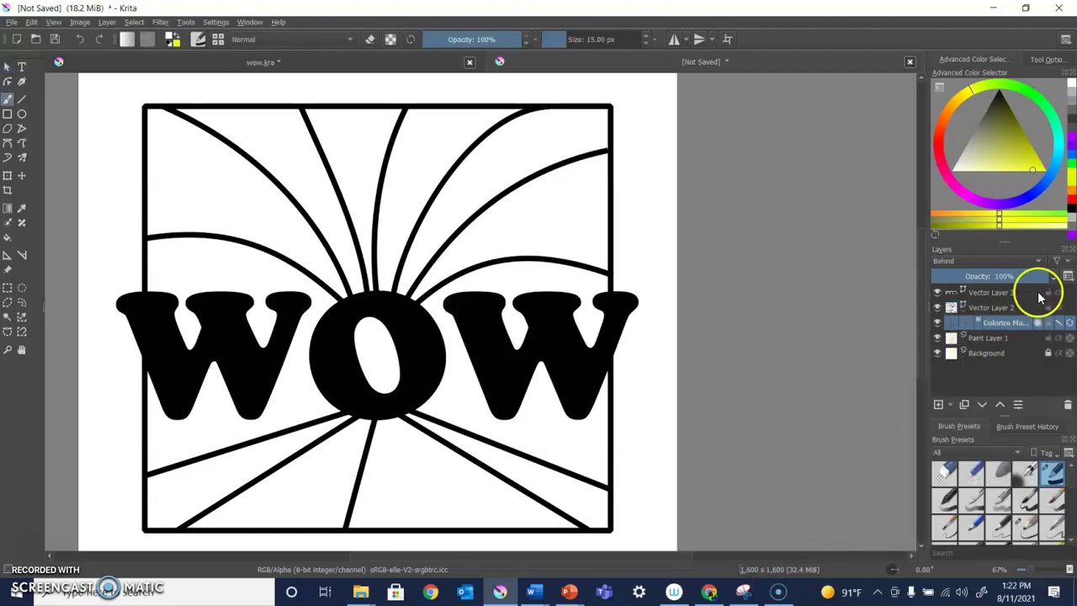
Switch to the Colorize Mask Editing Tool and hide Vector Layer 3's WOW lettering.
left_click(997, 312)
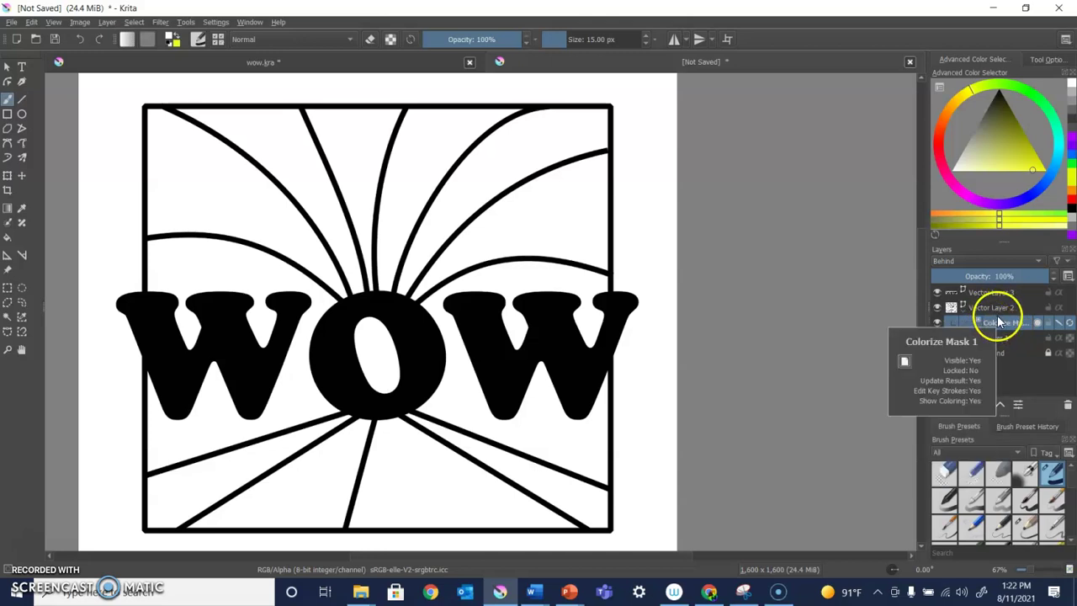
left_click(8, 225)
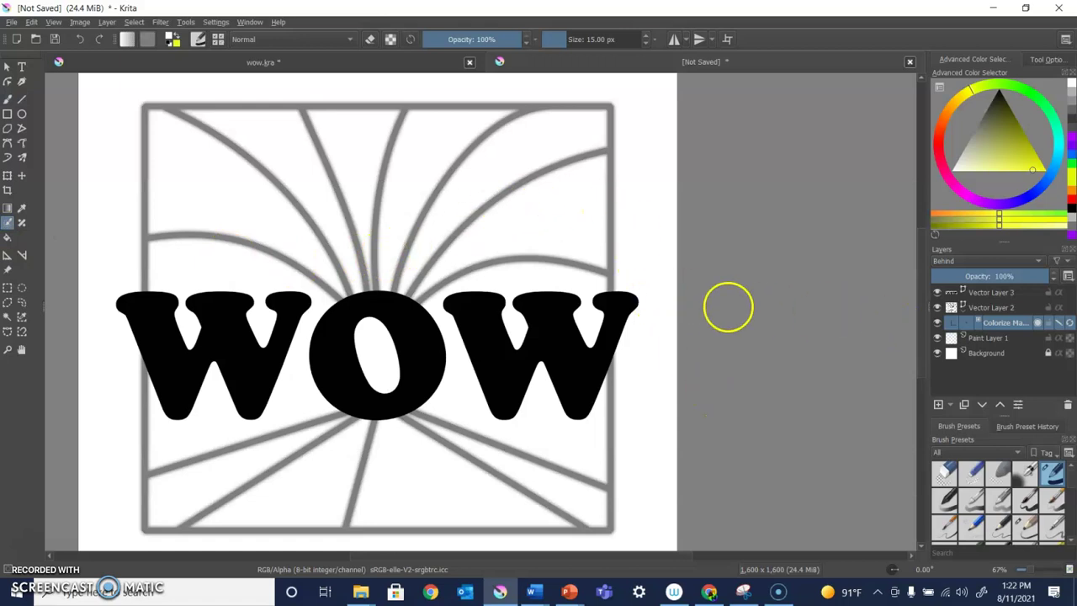
left_click(938, 294)
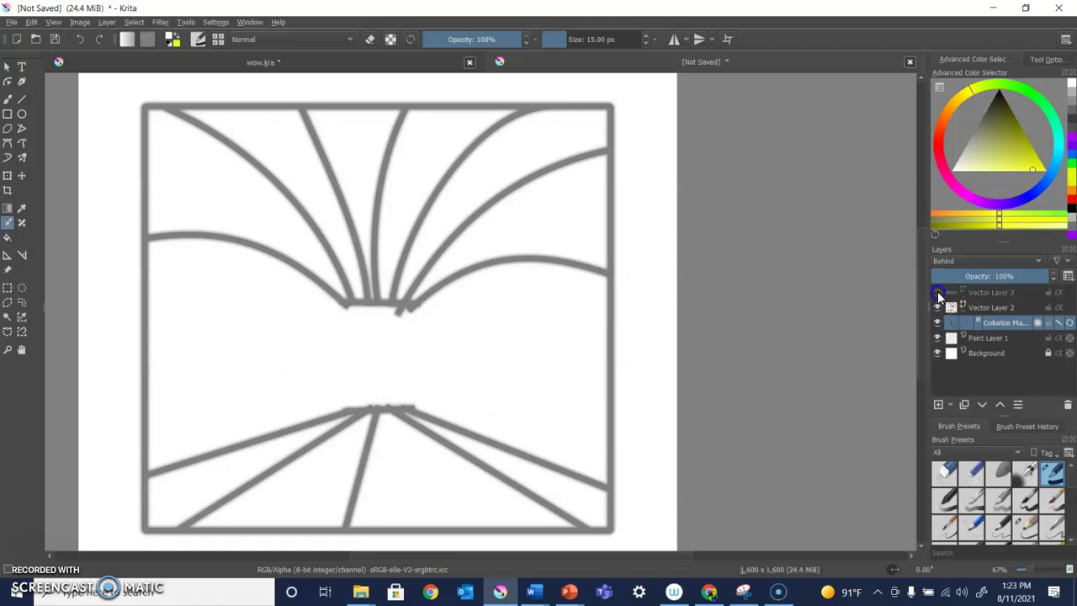
left_click(949, 300)
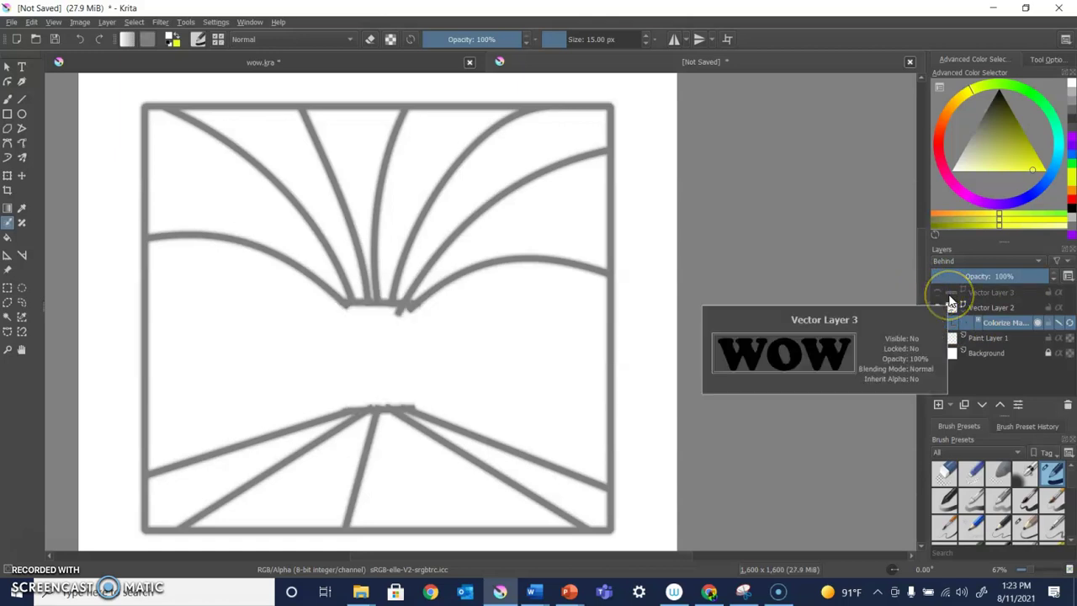
left_click(932, 305)
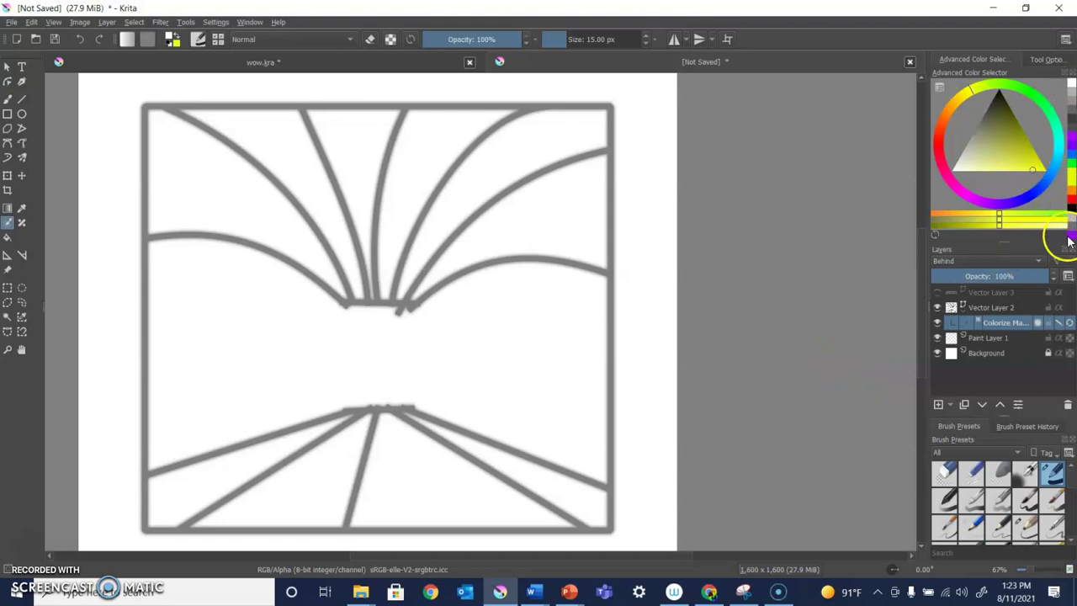
Draw key strokes in red, orange, yellow, green, blue and purple across the frame's top sections.
left_click(1071, 204)
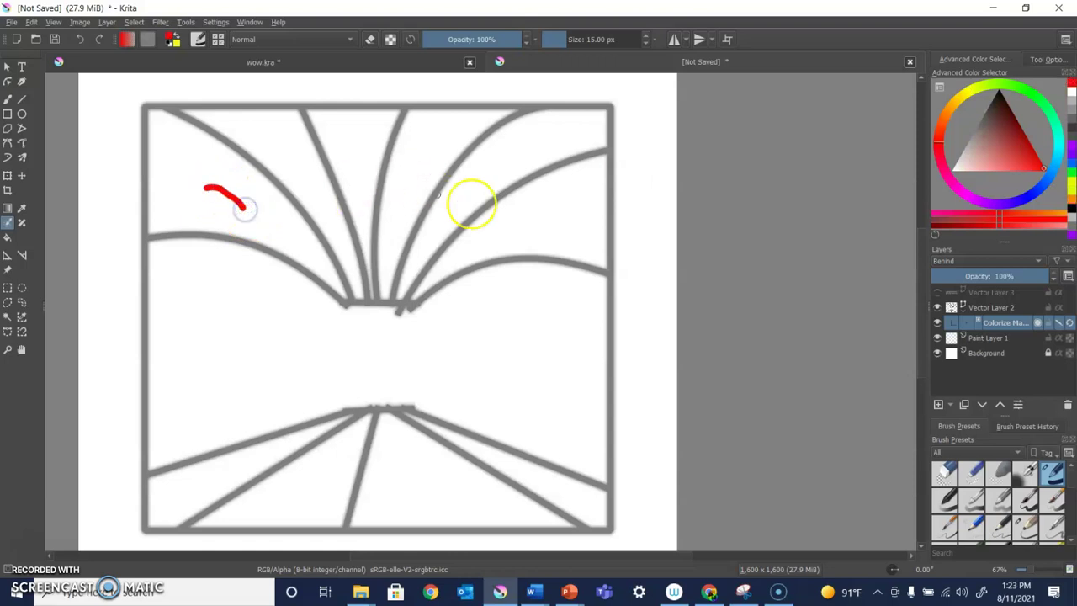
left_click(1071, 202)
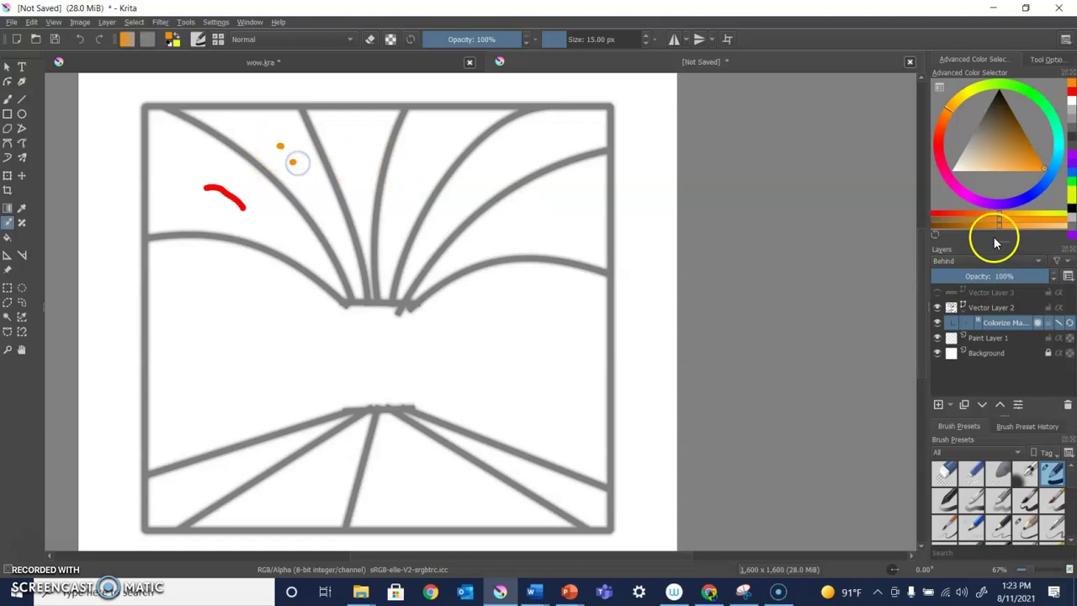
left_click(1073, 194)
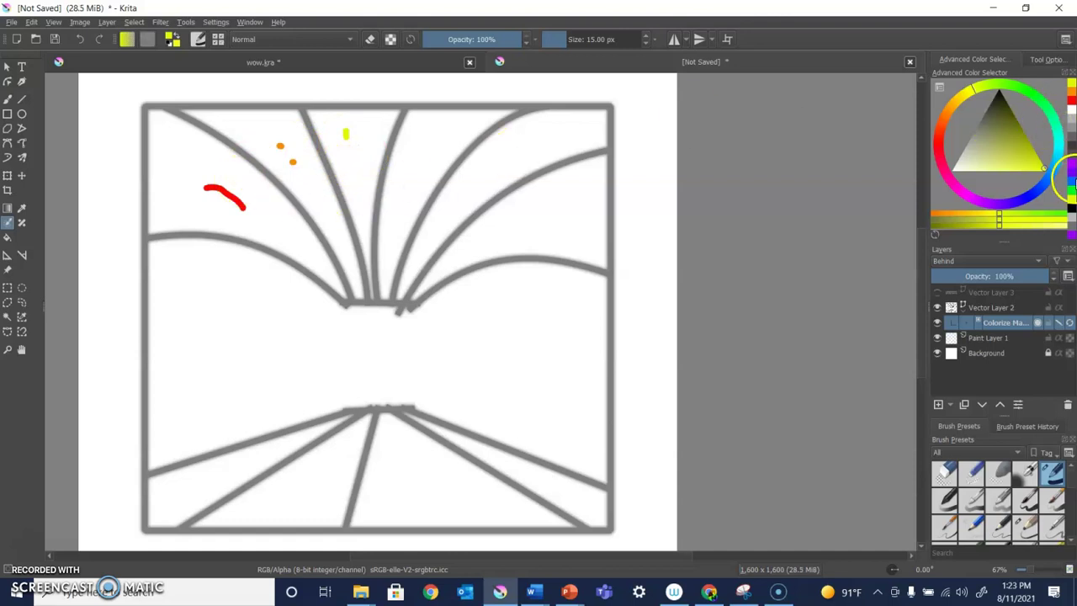
left_click(1073, 194)
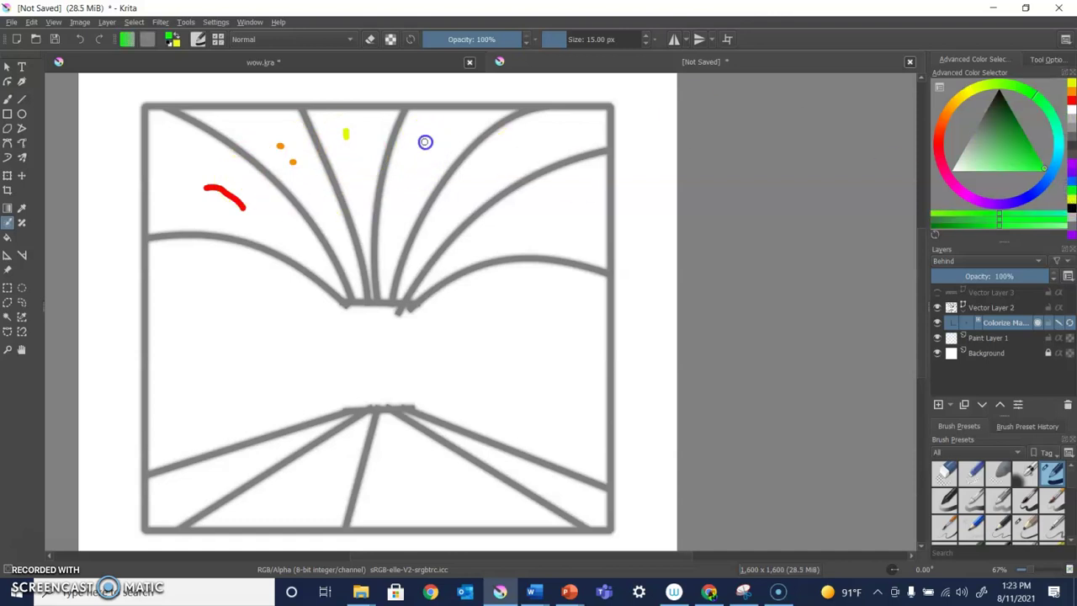
left_click_drag(424, 142, 419, 154)
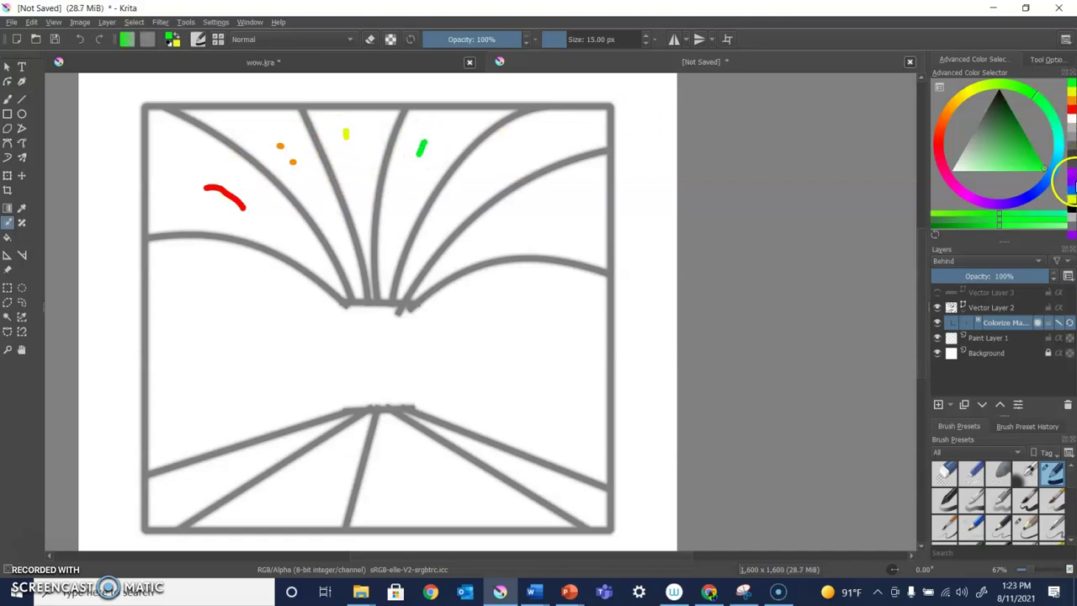
left_click(1071, 186)
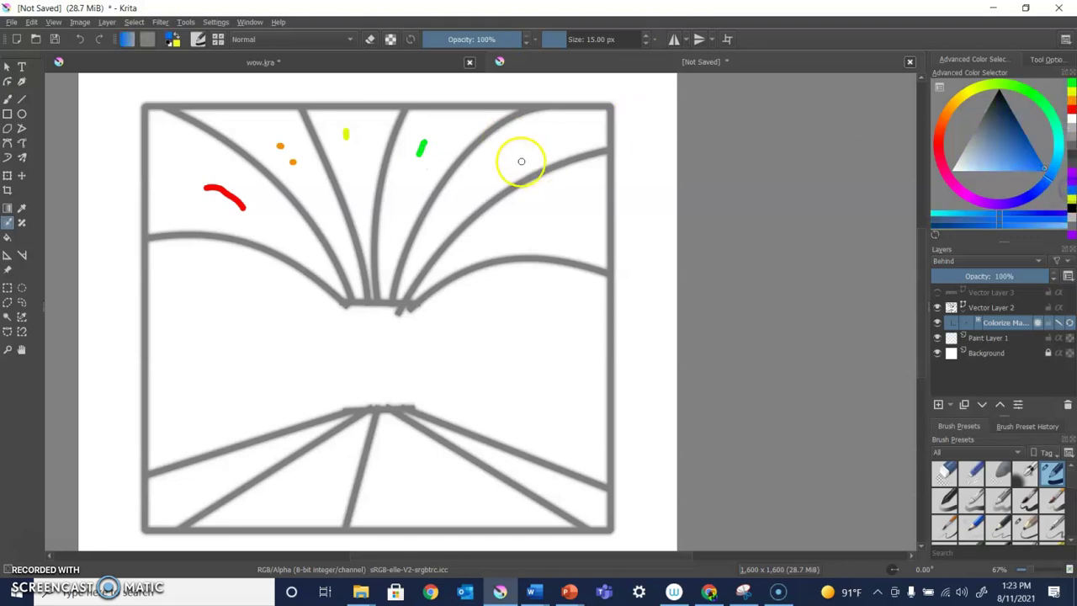
left_click_drag(530, 147, 495, 150)
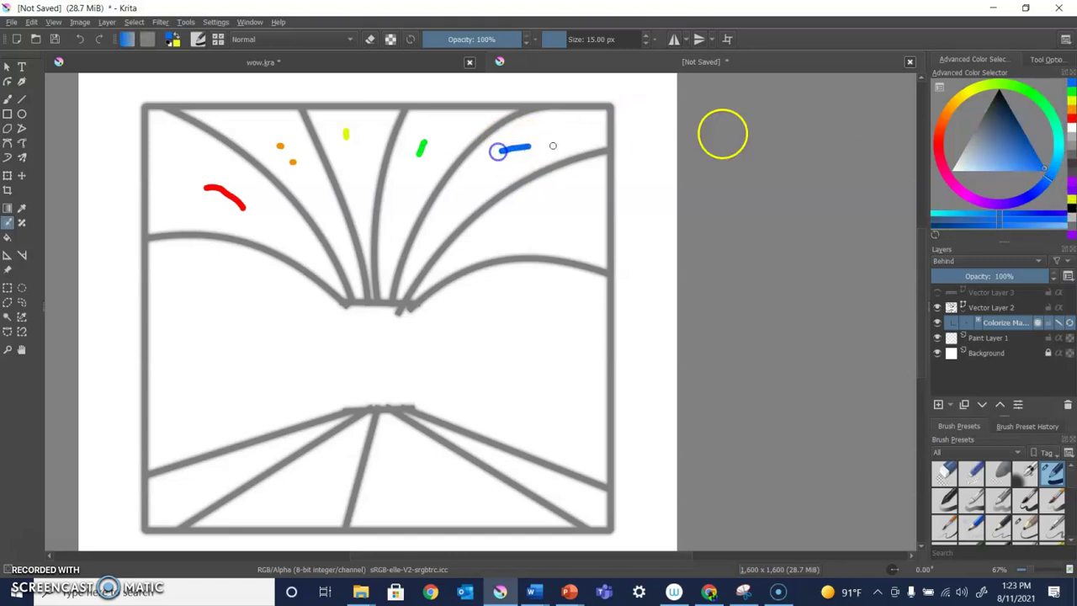
left_click(1073, 183)
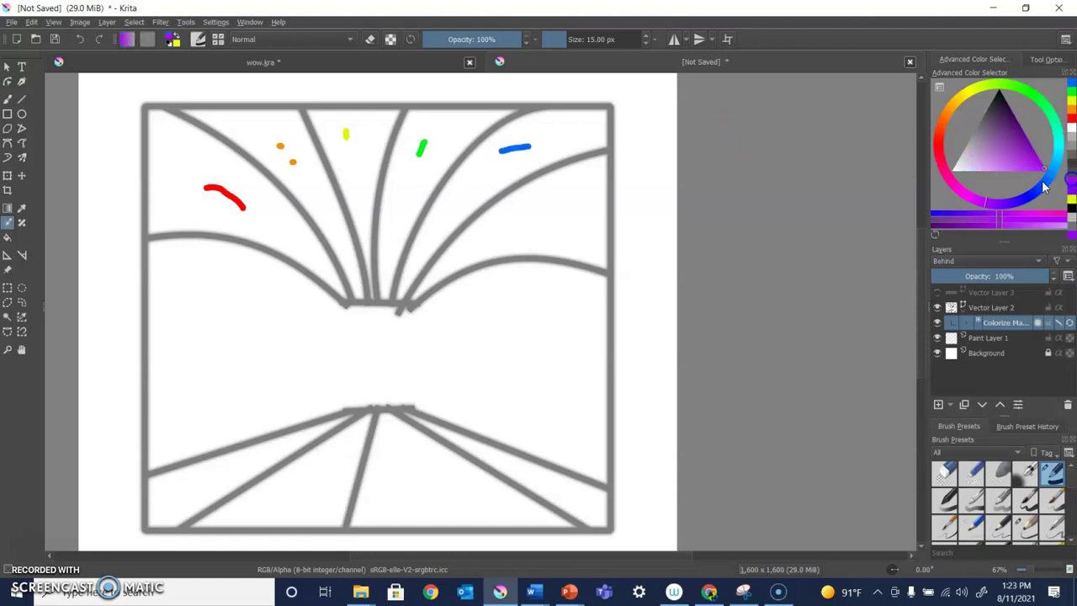
left_click_drag(593, 202, 558, 215)
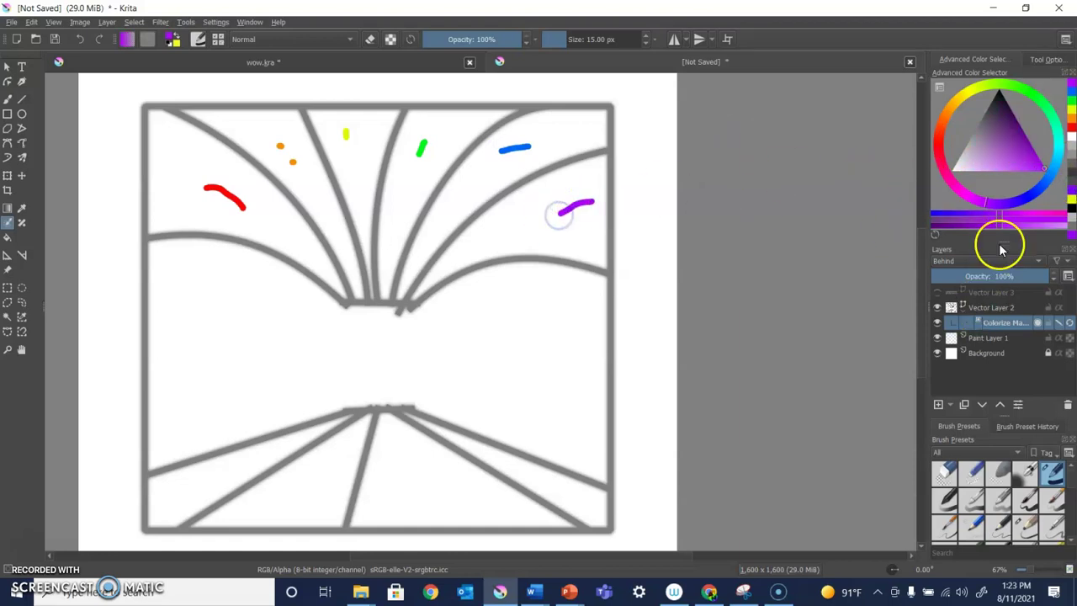
Hide the white Background layer and mark the frame's middle band with a white stroke.
left_click(938, 353)
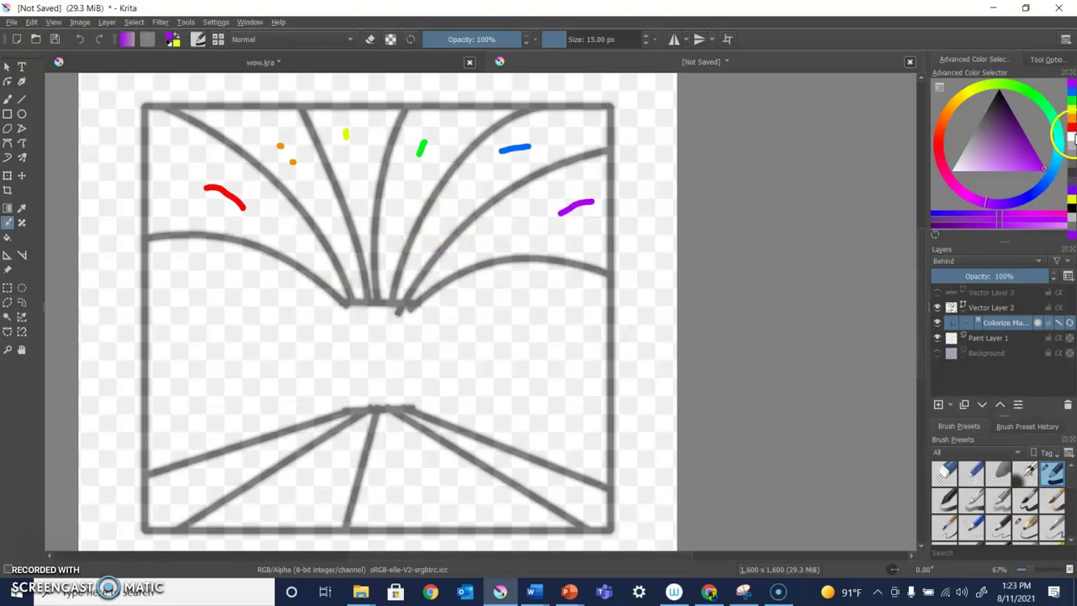
left_click(1071, 136)
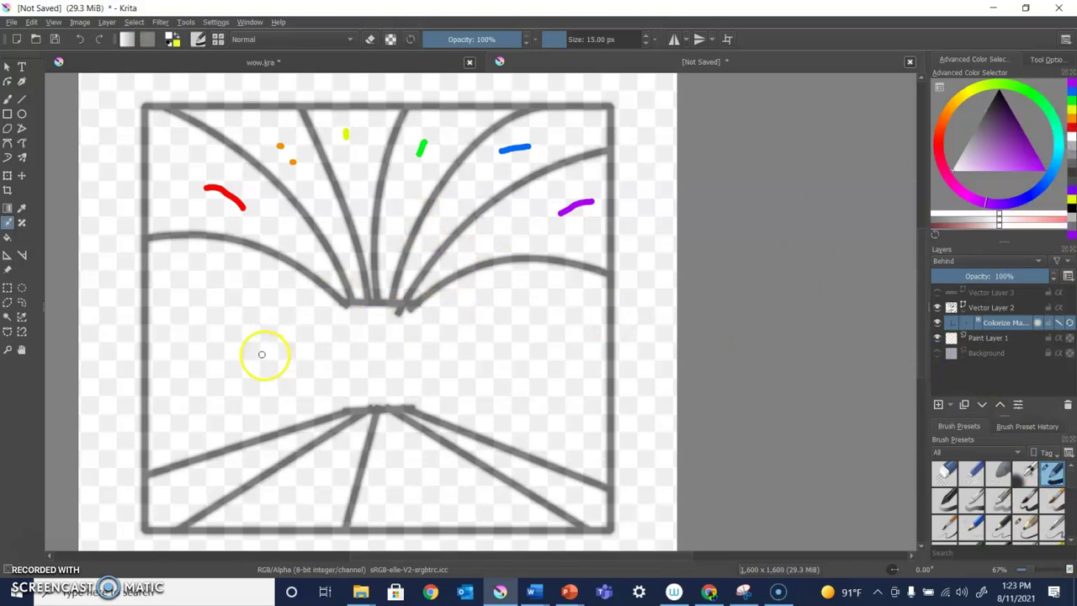
left_click_drag(405, 341, 498, 354)
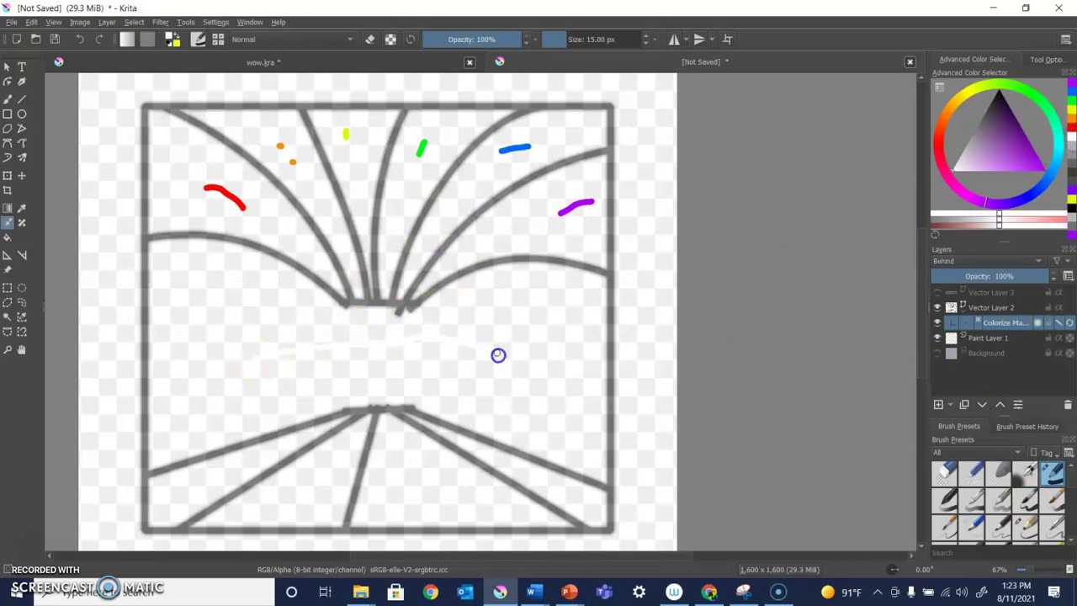
Mark the lower-left wedges with black and dark grey strokes, then try a light grey.
left_click(1071, 175)
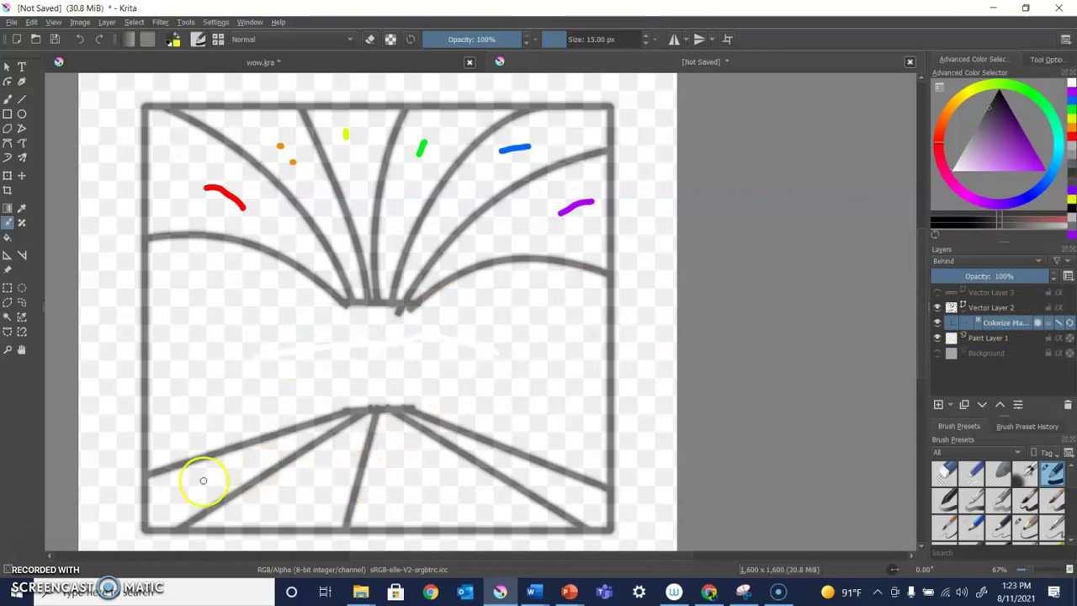
left_click_drag(203, 481, 221, 471)
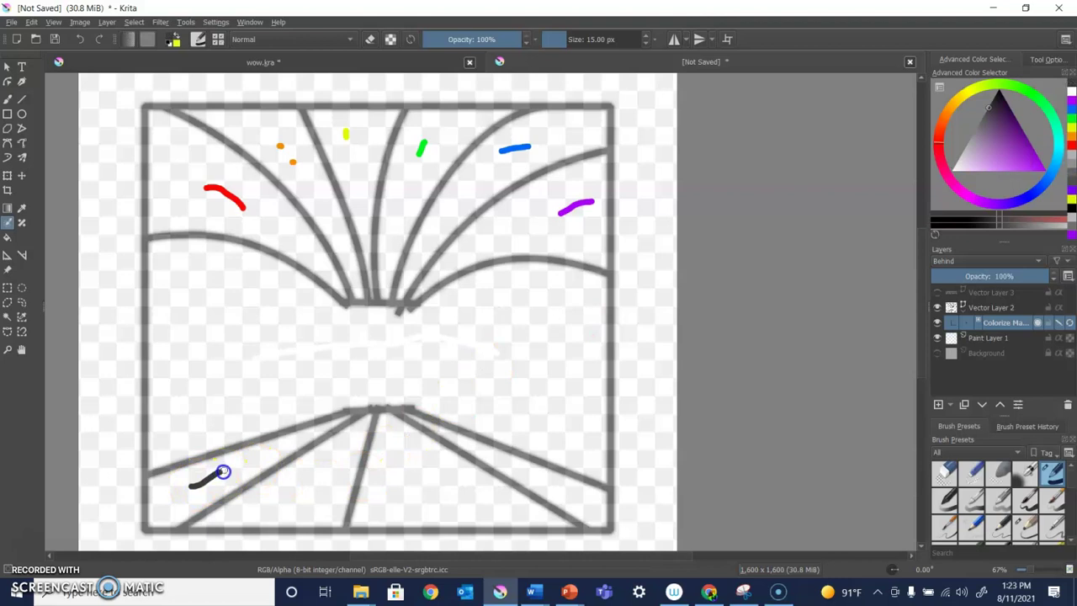
left_click(1071, 174)
left_click_drag(296, 505, 326, 480)
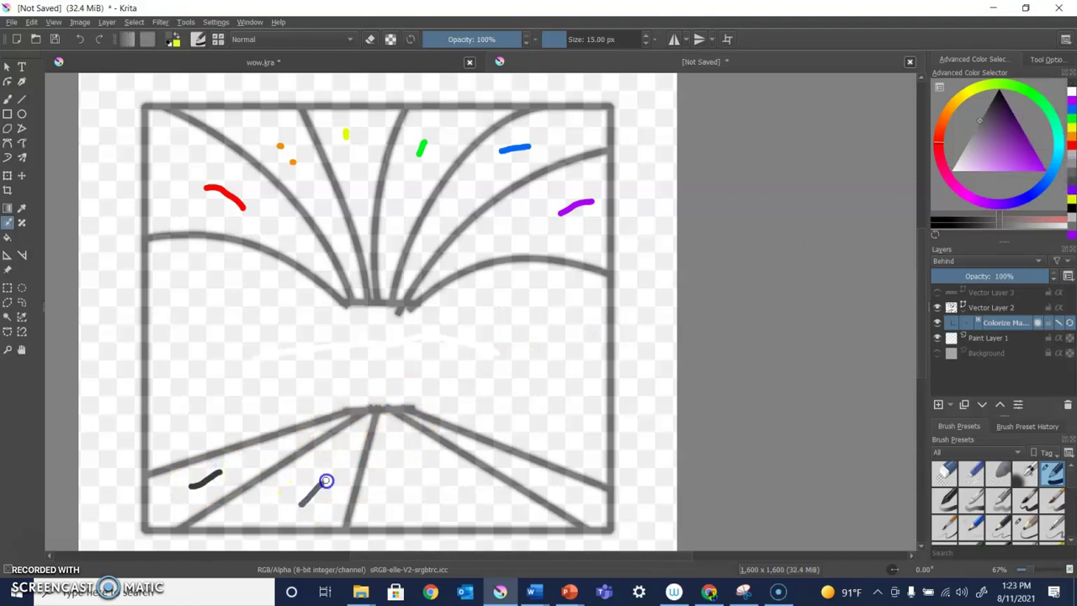
left_click(1071, 168)
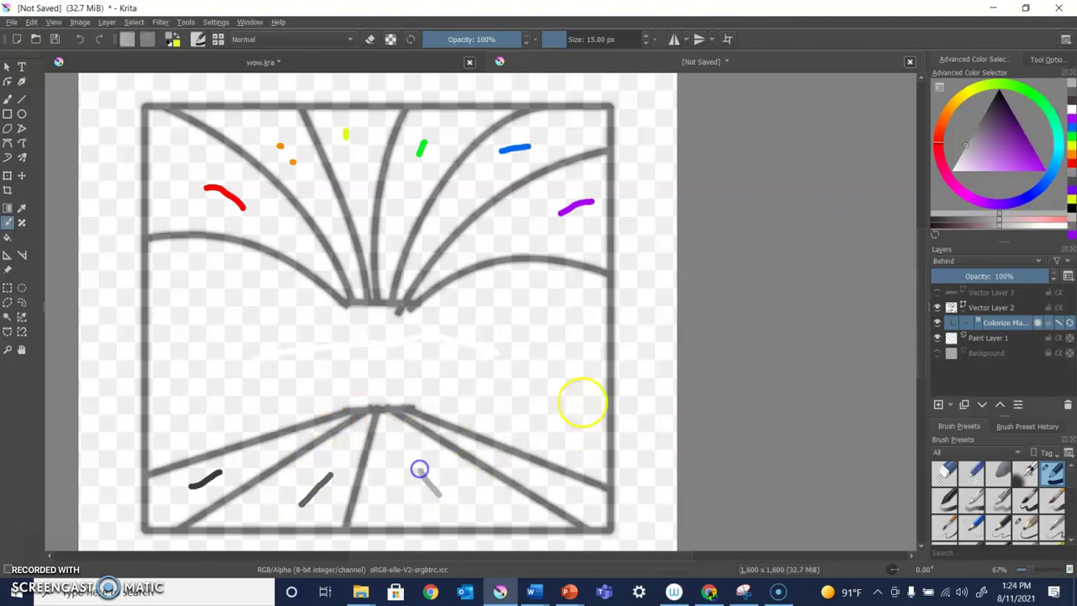
left_click(1071, 176)
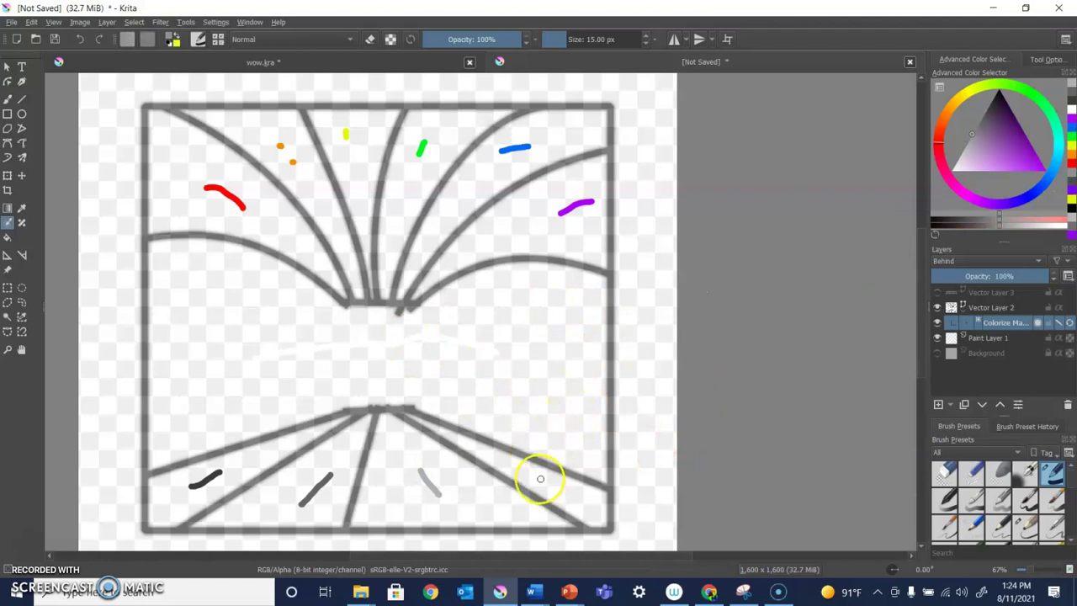
left_click_drag(538, 480, 535, 477)
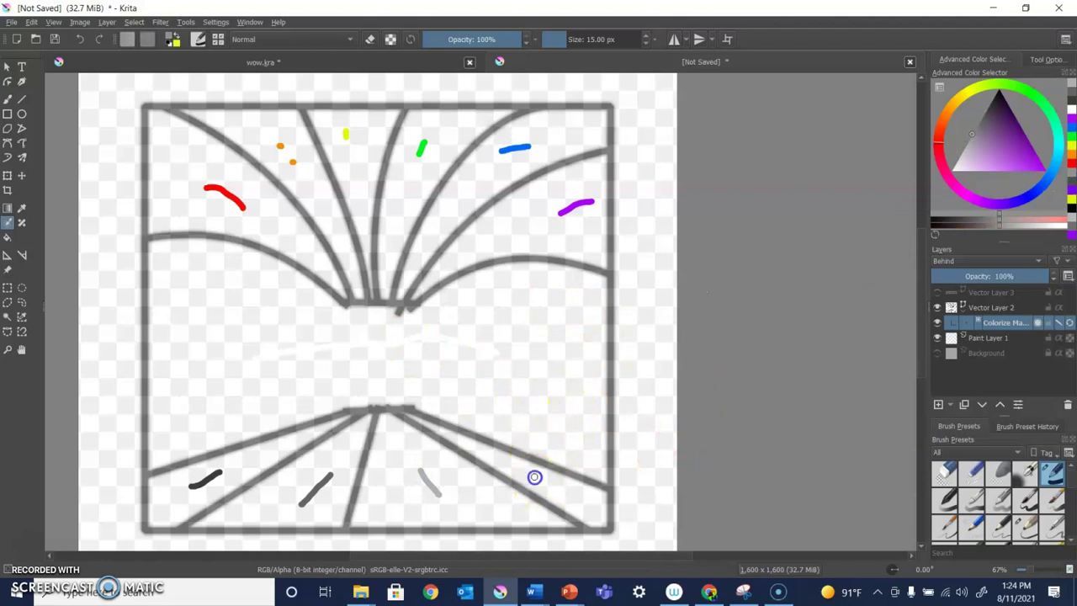
Undo the misplaced strokes, then mark the third wedge medium grey and the lower-right wedge light grey.
left_click(79, 39)
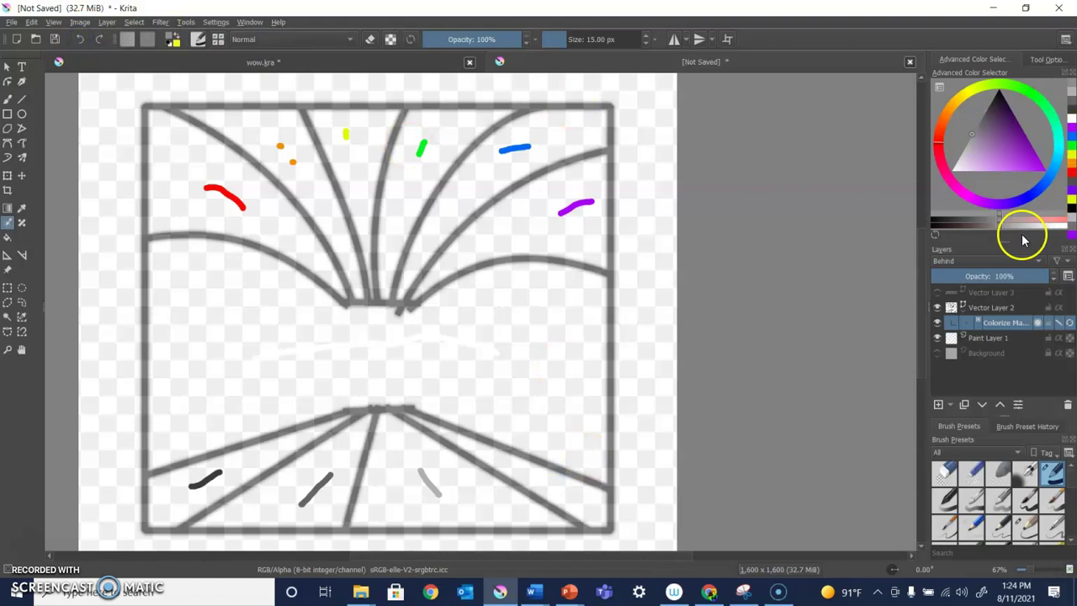
left_click(1018, 225)
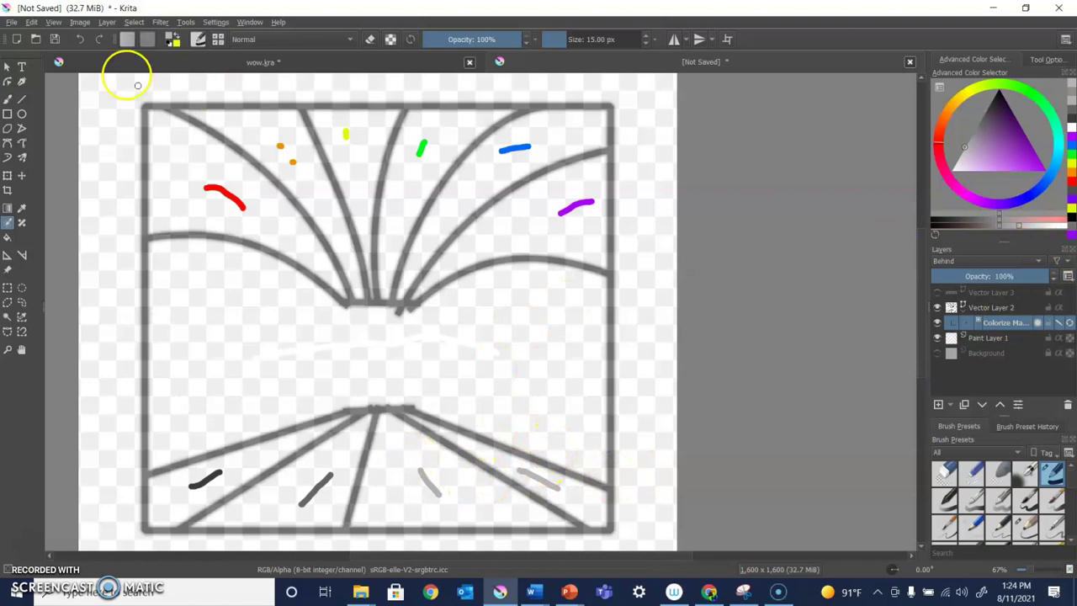
left_click(77, 39)
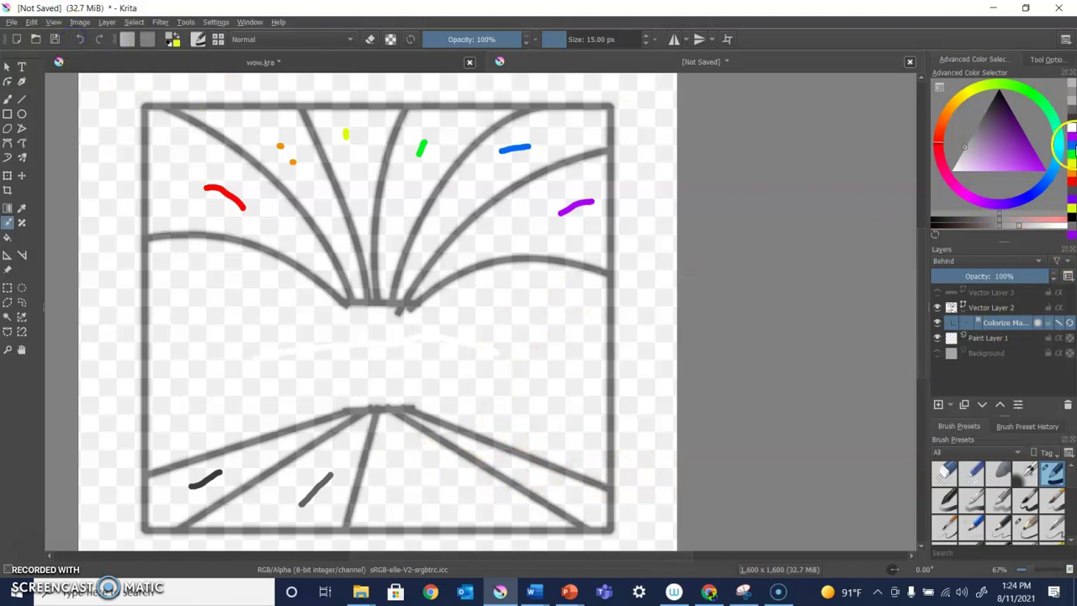
left_click(1004, 224)
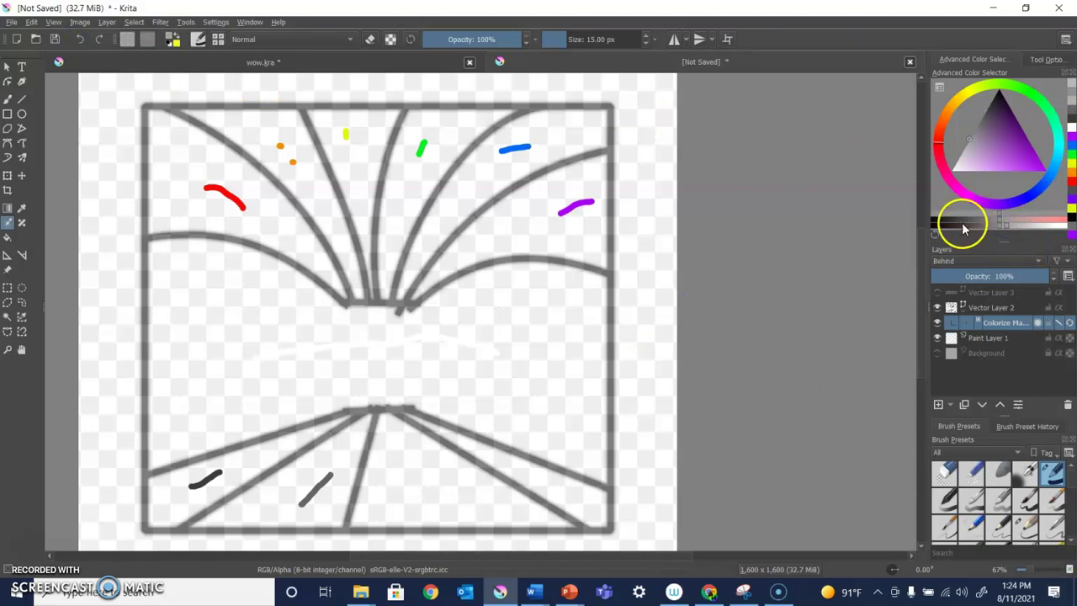
left_click(1000, 217)
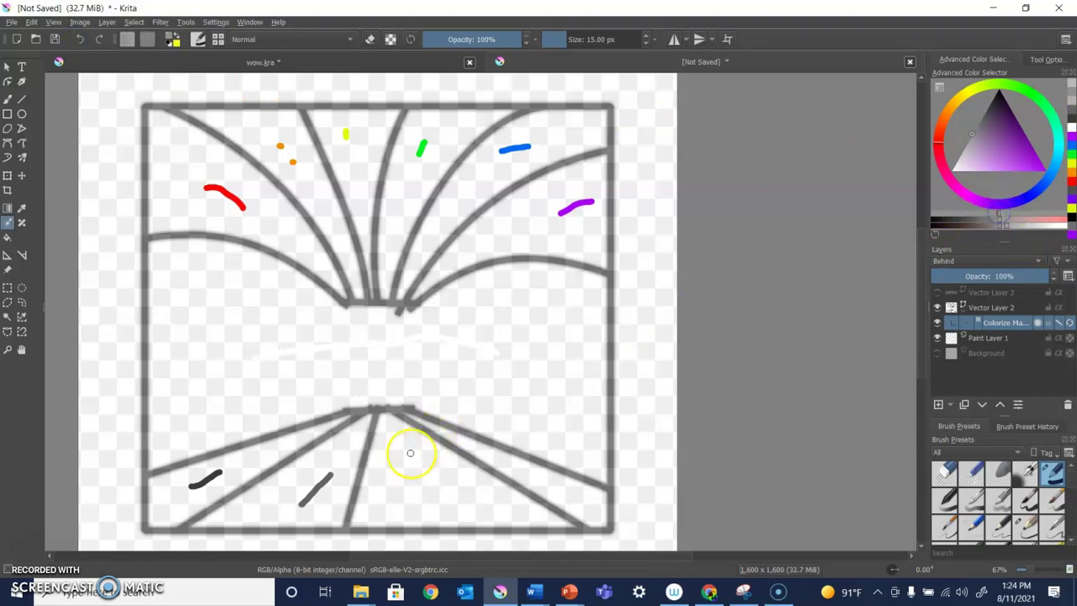
left_click_drag(402, 448, 423, 469)
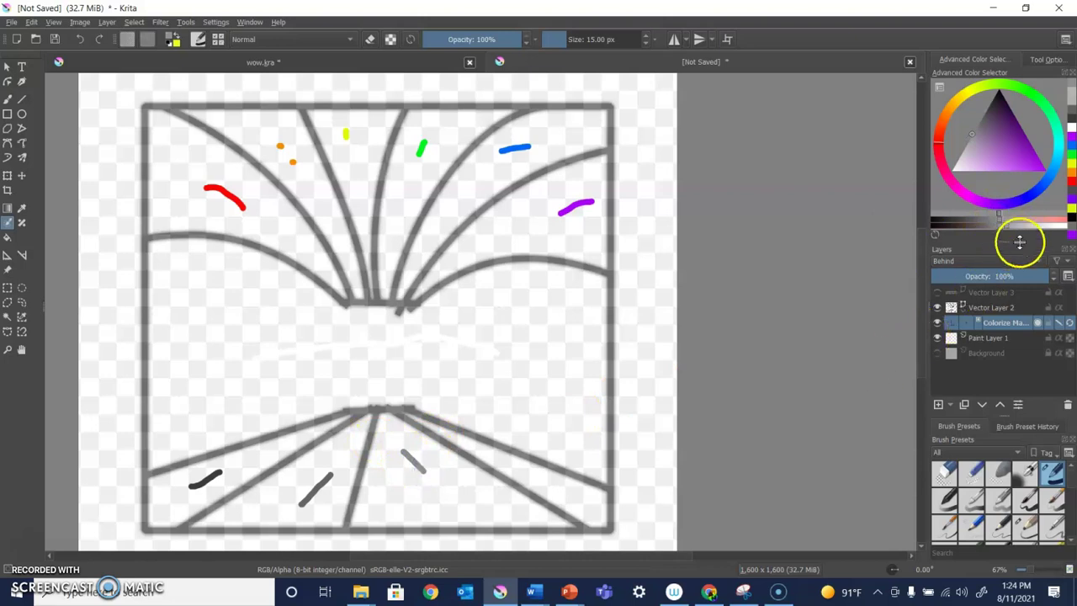
left_click(1023, 227)
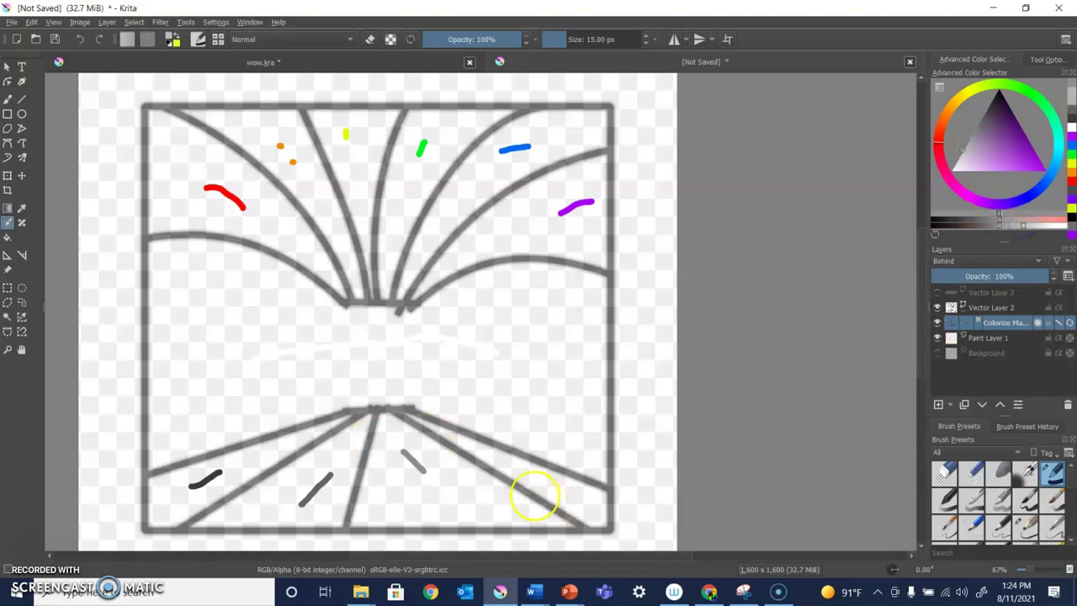
left_click_drag(533, 472, 567, 496)
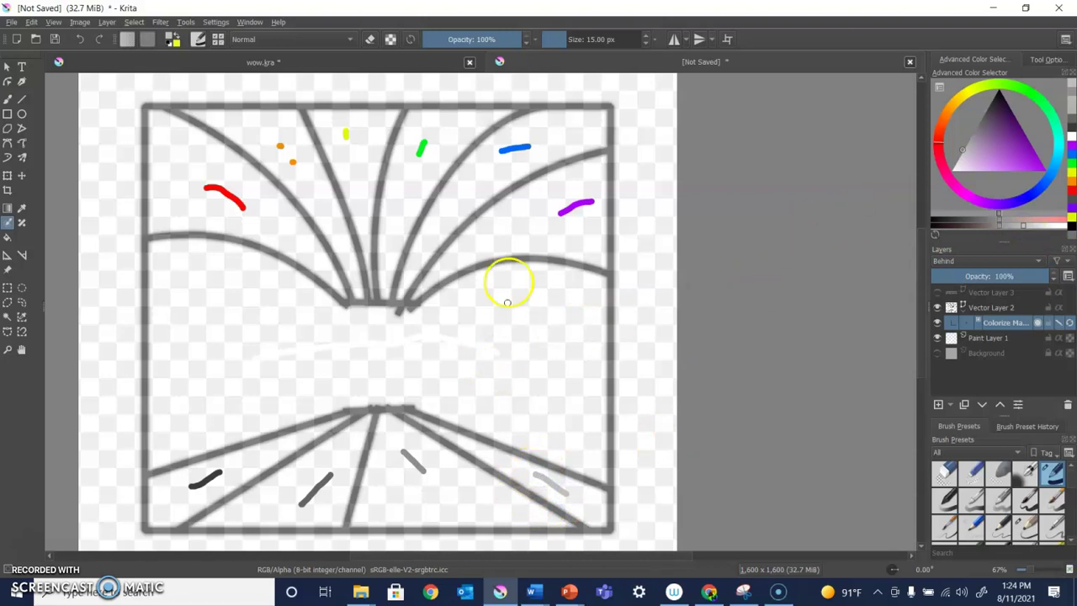
Paint a magenta key stroke outside the square's right edge and update the colorize mask fill.
left_click(961, 194)
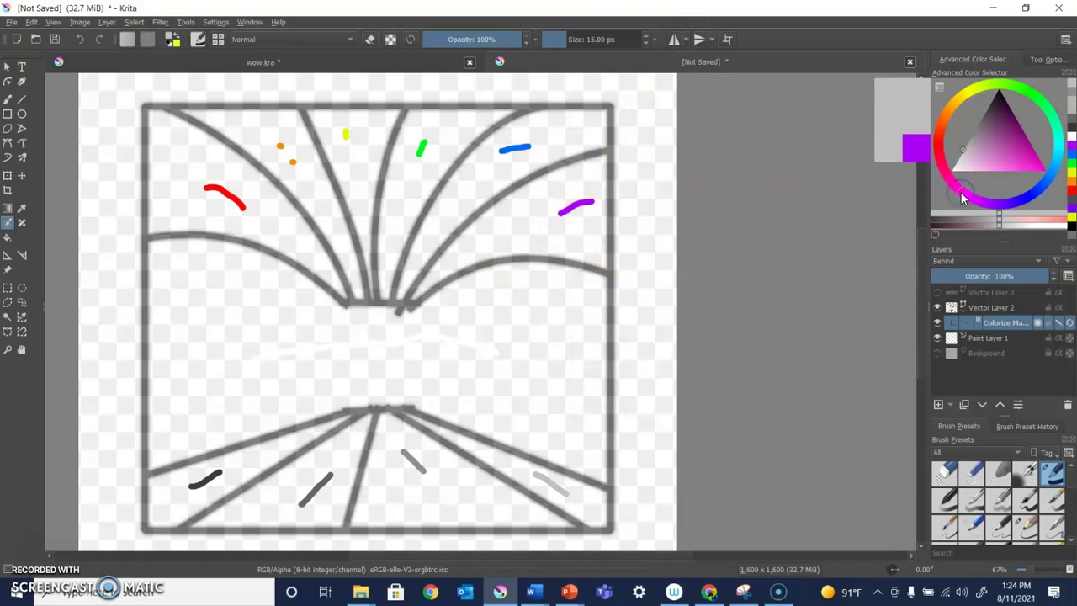
mouse_move(963, 198)
left_mouse_down()
mouse_move(1022, 151)
mouse_move(1043, 171)
left_mouse_up()
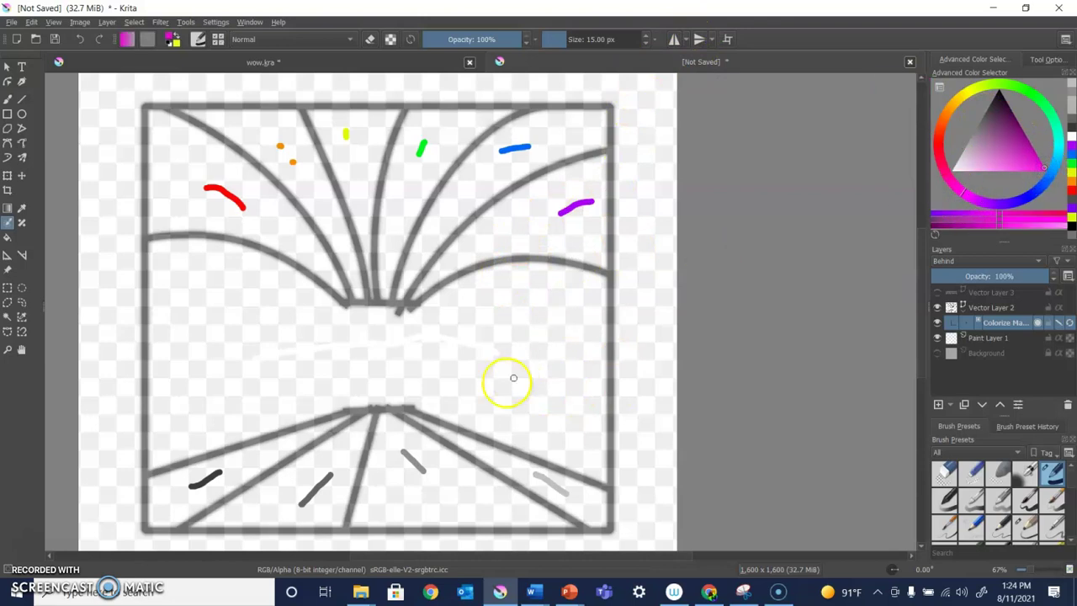
left_click_drag(637, 192, 638, 243)
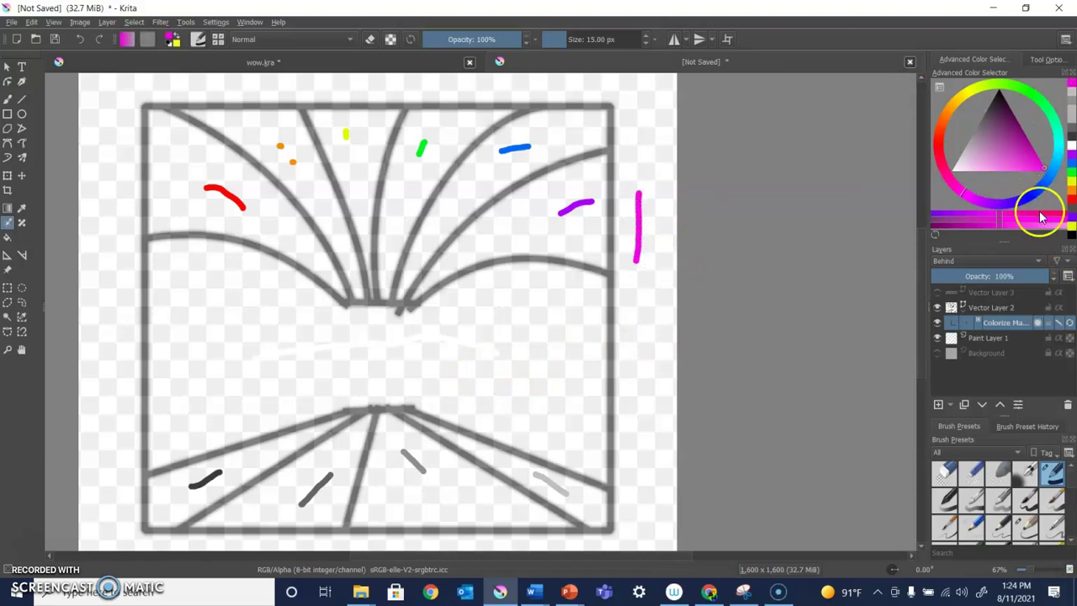
left_click(1040, 325)
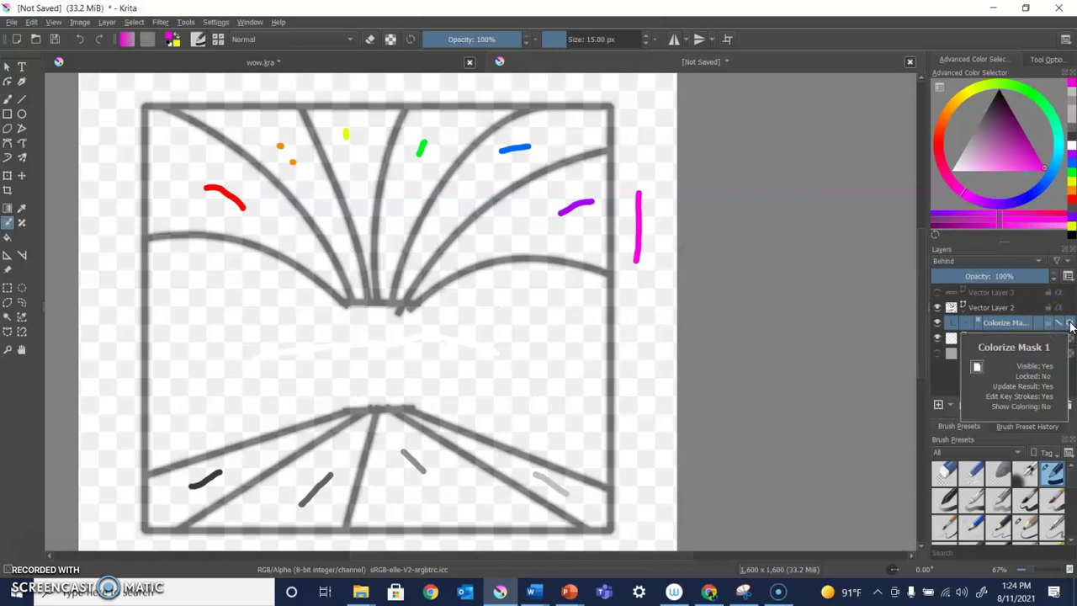
left_click(1070, 325)
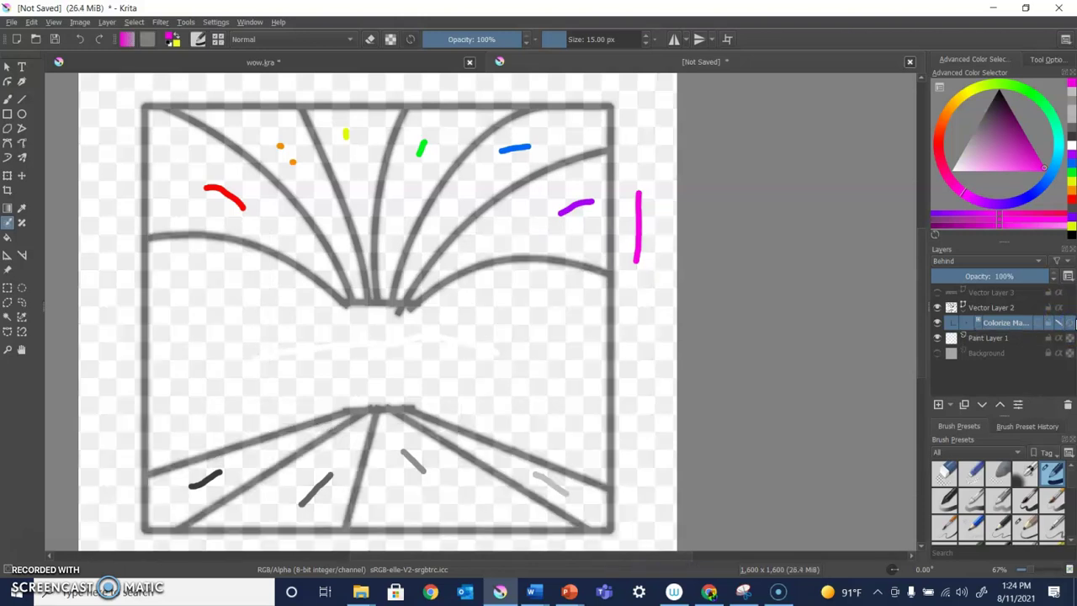
left_click(1038, 324)
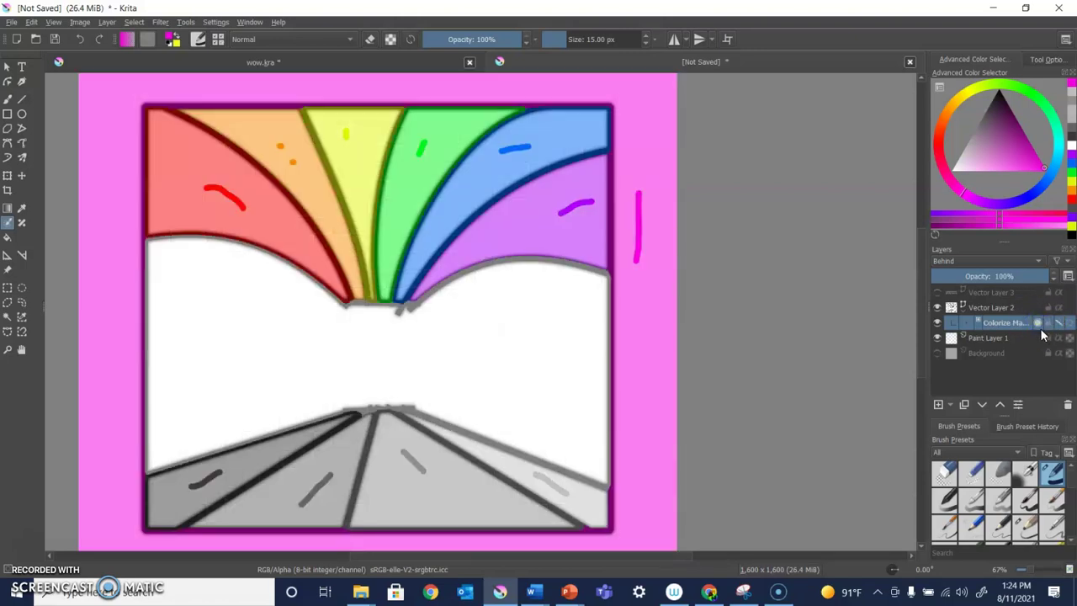
left_click(1040, 324)
left_click(637, 117)
Set the magenta key-stroke colour to Transparent in Tool Options and update the colorize fill.
left_click(1047, 61)
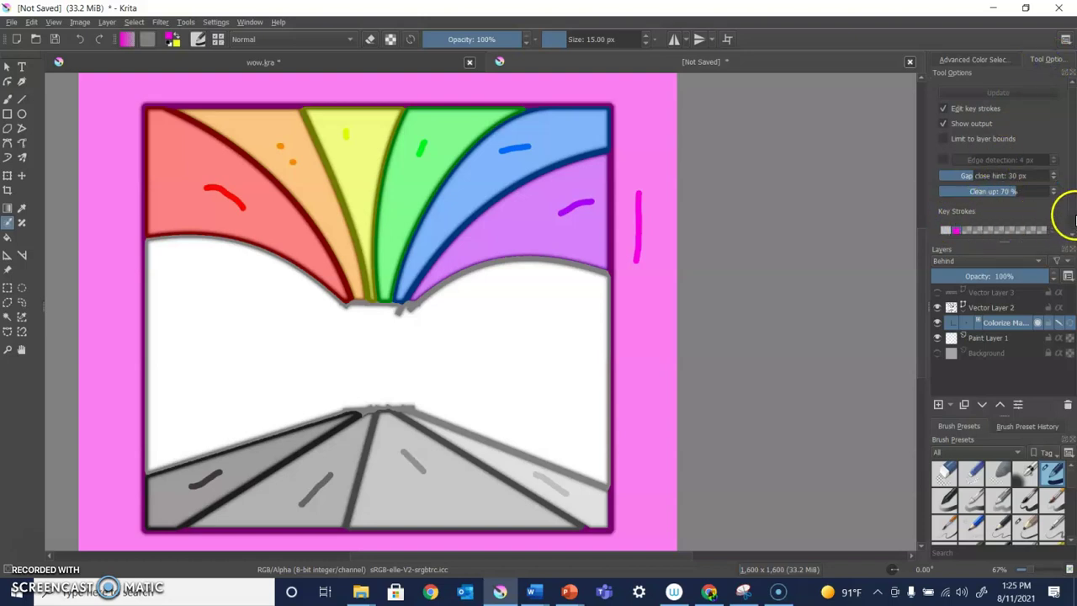
scroll(1071, 212, "down", 1)
scroll(1071, 212, "down", 2)
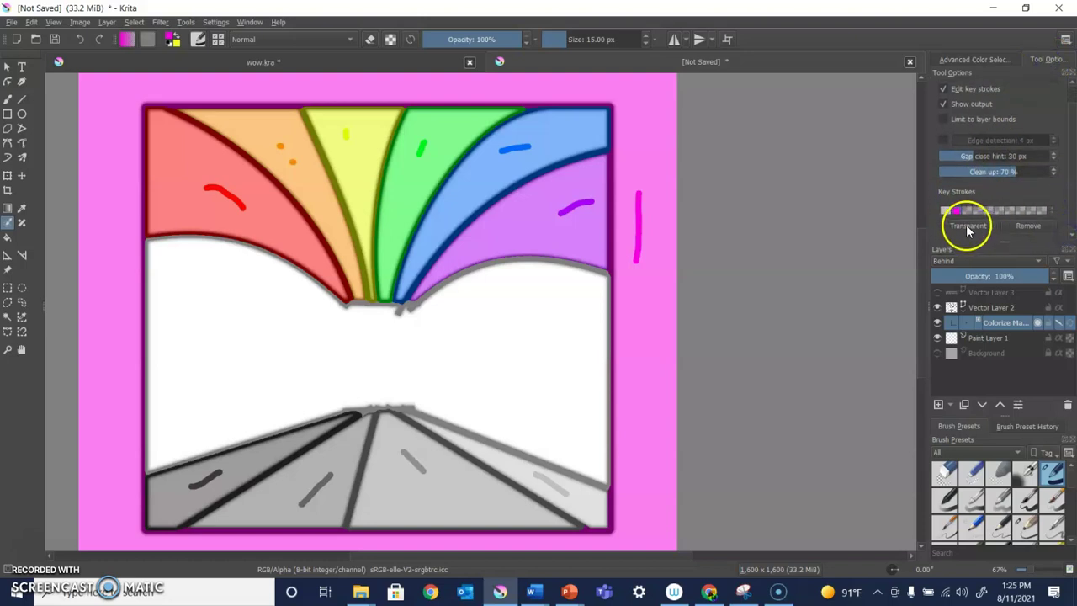
left_click(958, 211)
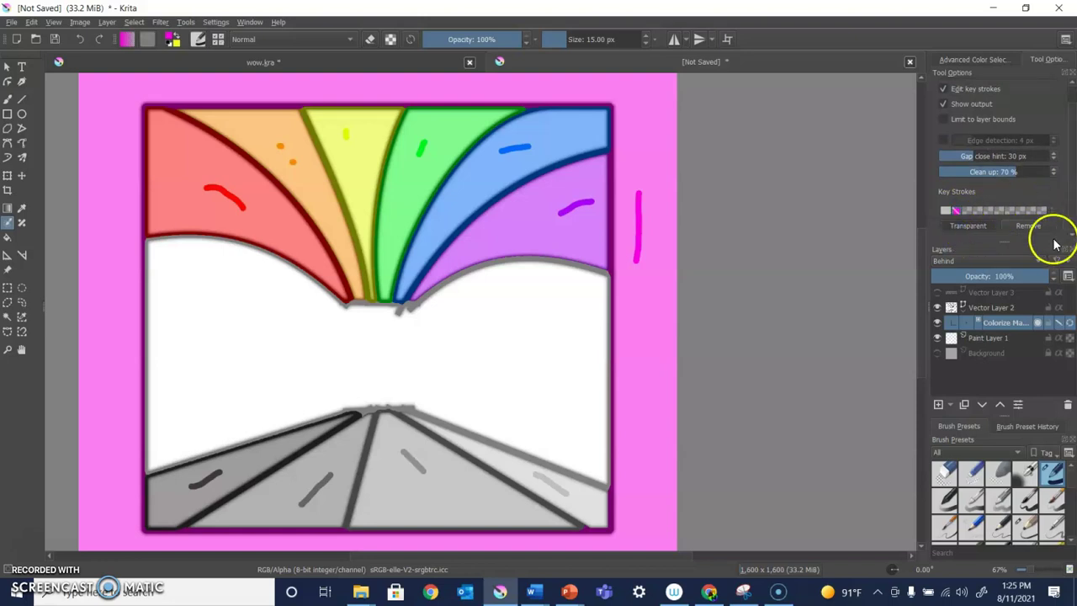
left_click(1070, 324)
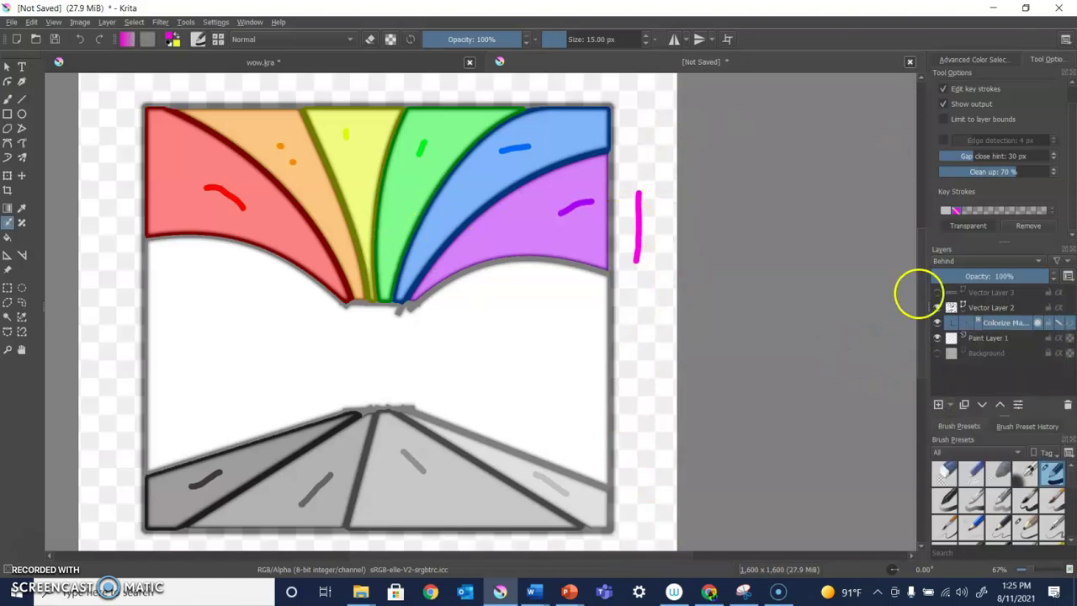
Turn off Edit Key Strokes on the colorize mask, then briefly show and re-hide the Background layer.
left_click(1059, 328)
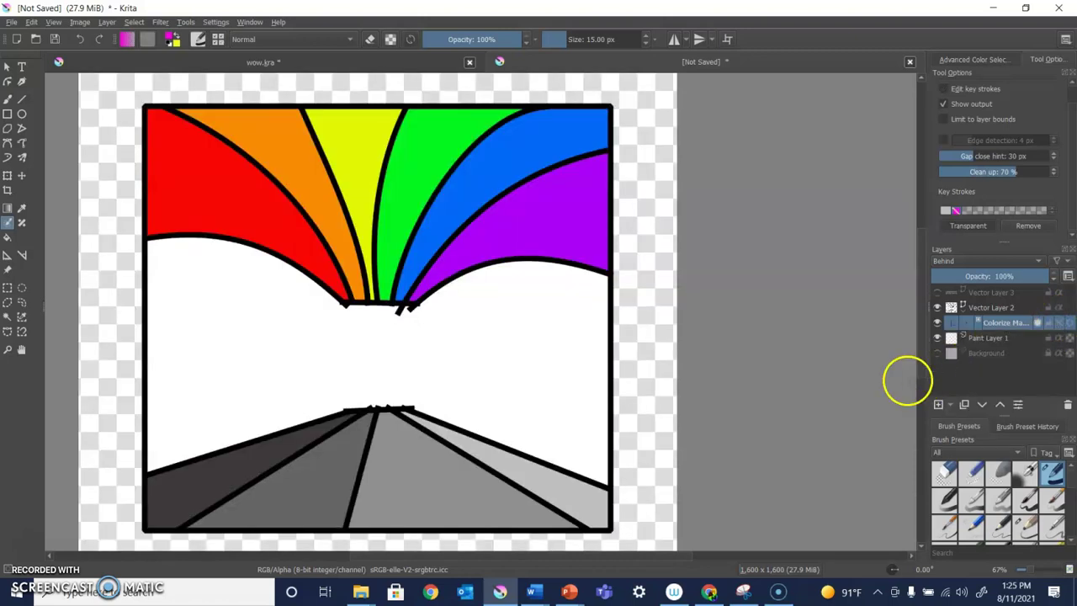
left_click(938, 353)
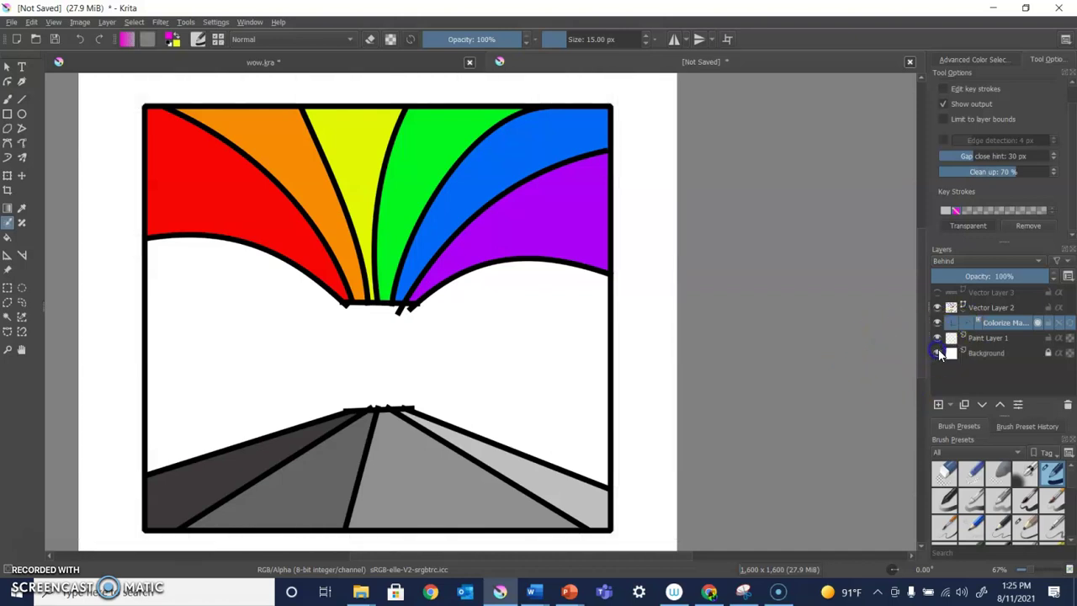
left_click(939, 353)
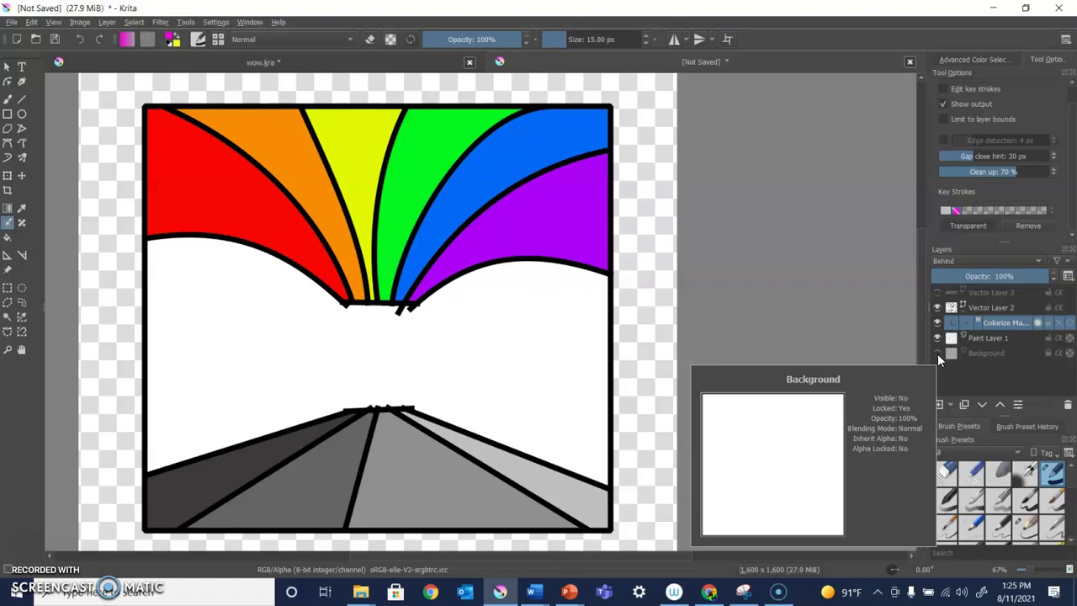
Make Vector Layer 3 visible again to show the black WOW lettering.
left_click(937, 293)
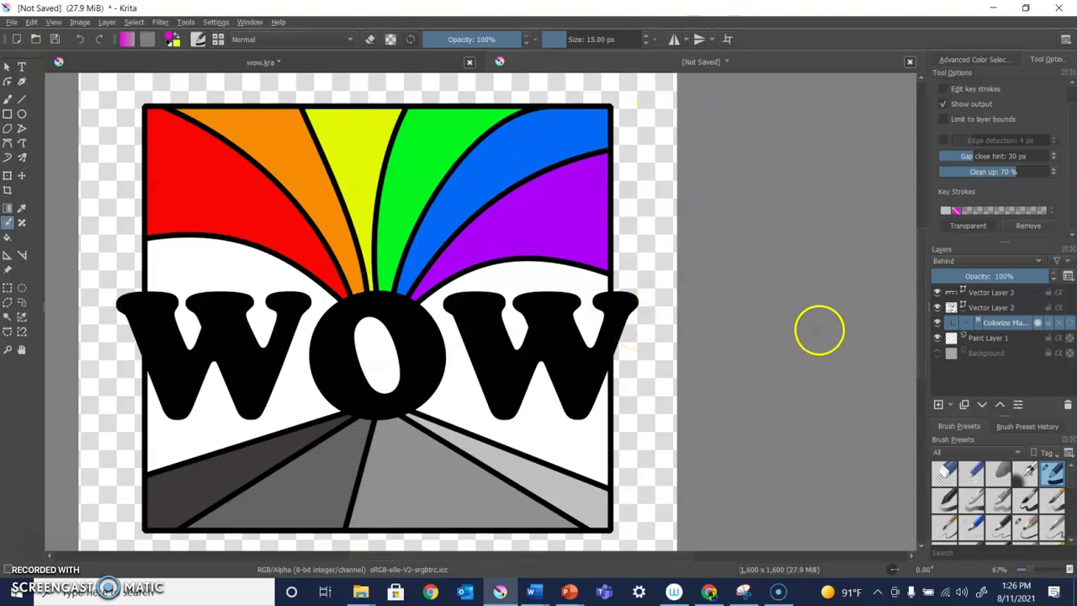
Unlock the Background layer after a failed removal attempt, then remove it.
right_click(952, 356)
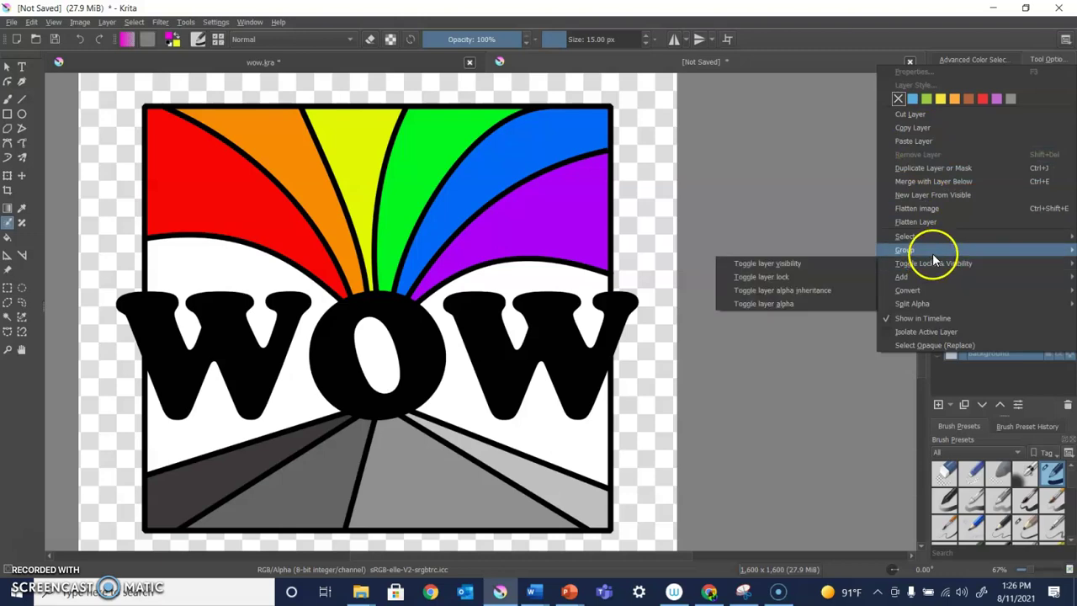
mouse_move(929, 235)
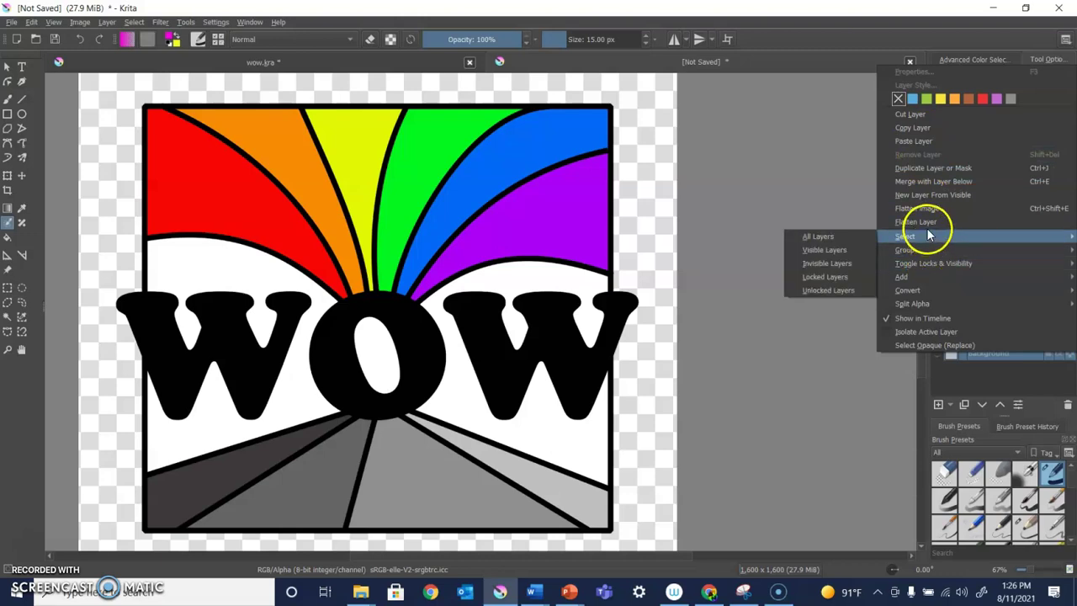
left_click(929, 156)
left_click(1040, 375)
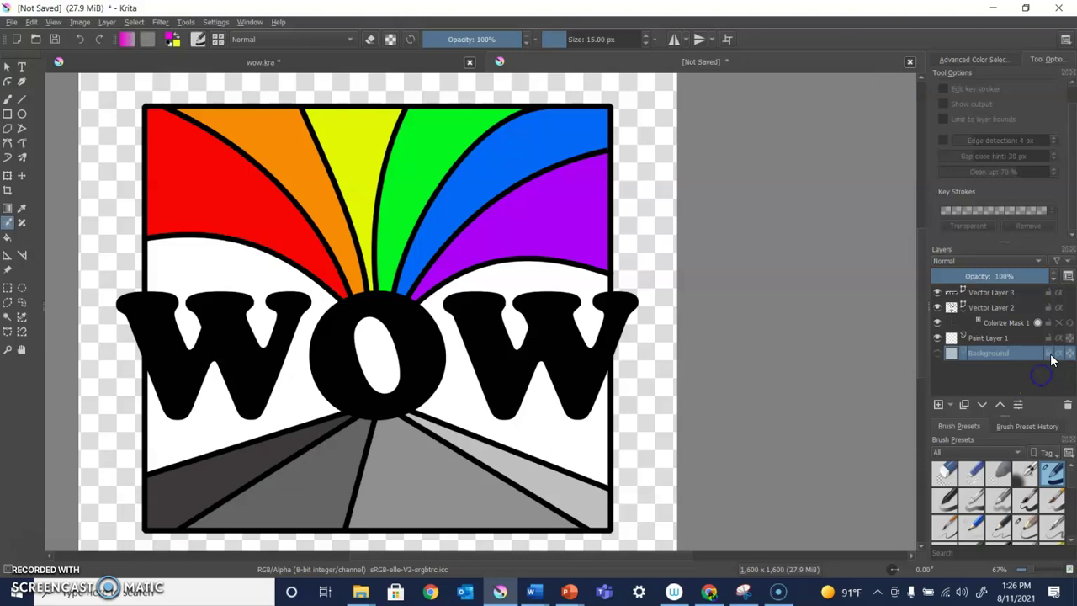
left_click(1051, 357)
right_click(1037, 357)
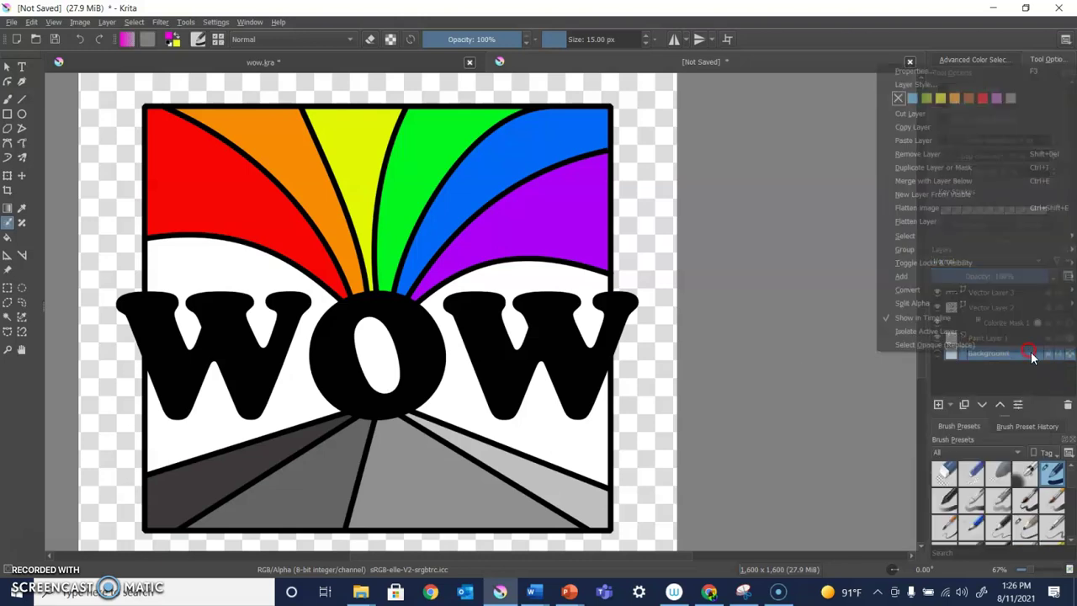
left_click(954, 156)
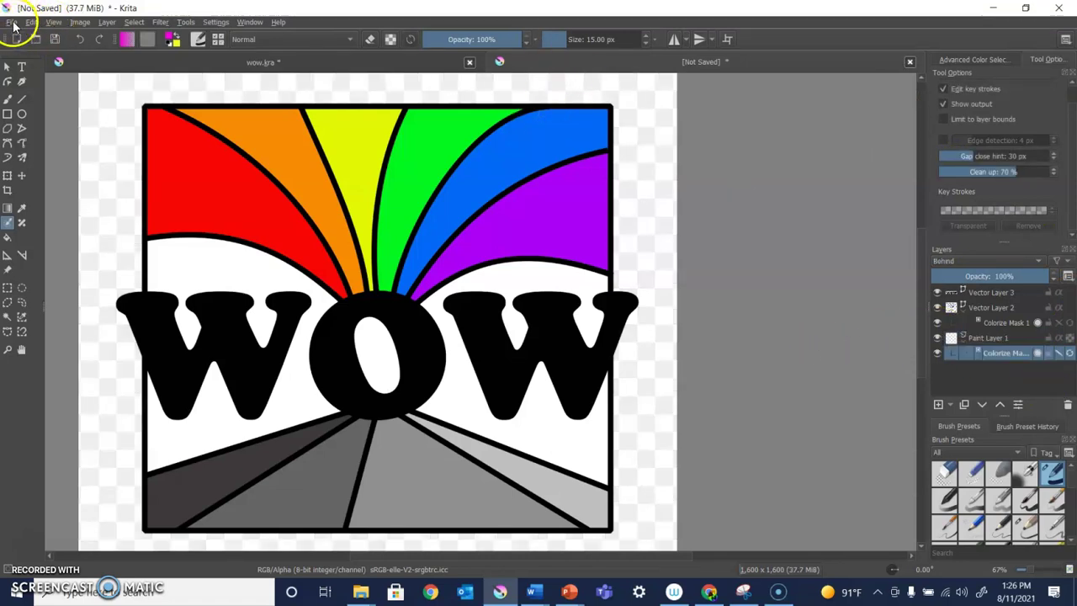
Save the logo via Save As as a PNG image named 'wowie'.
left_click(13, 23)
left_click(50, 93)
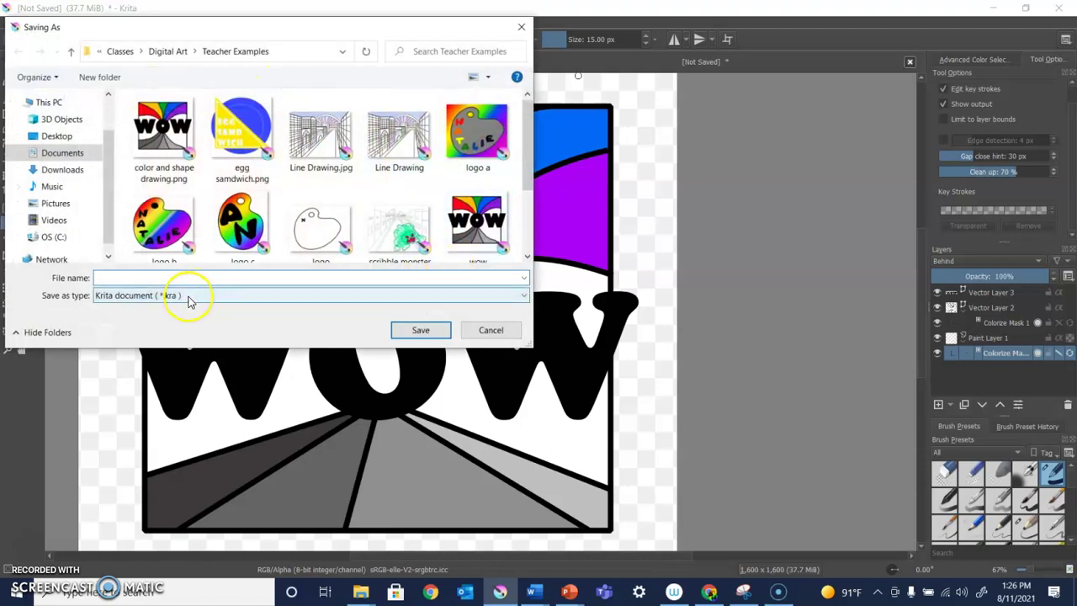
left_click(523, 295)
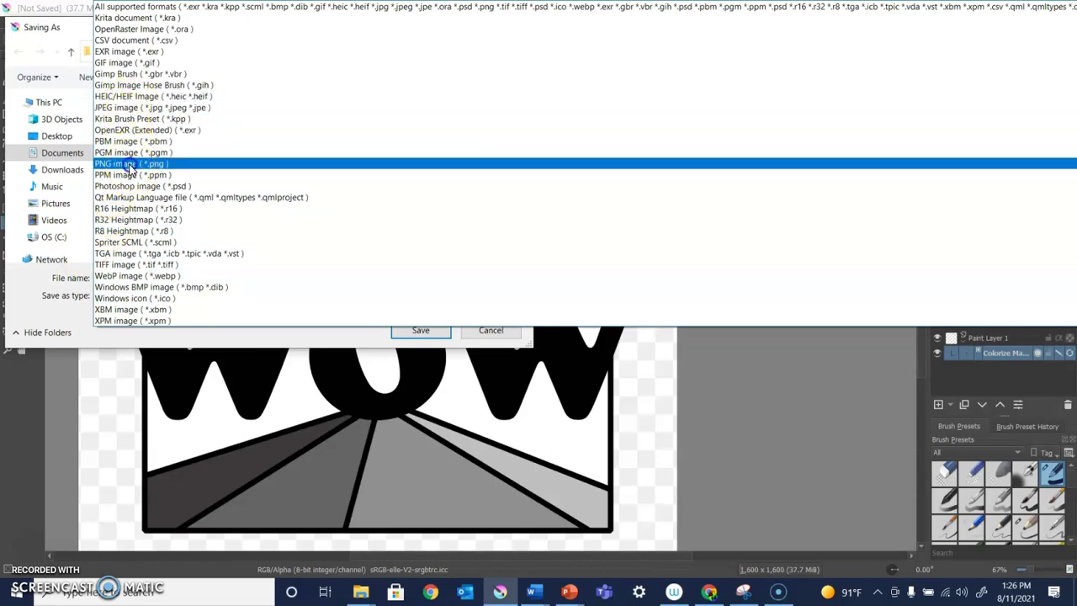
left_click(129, 168)
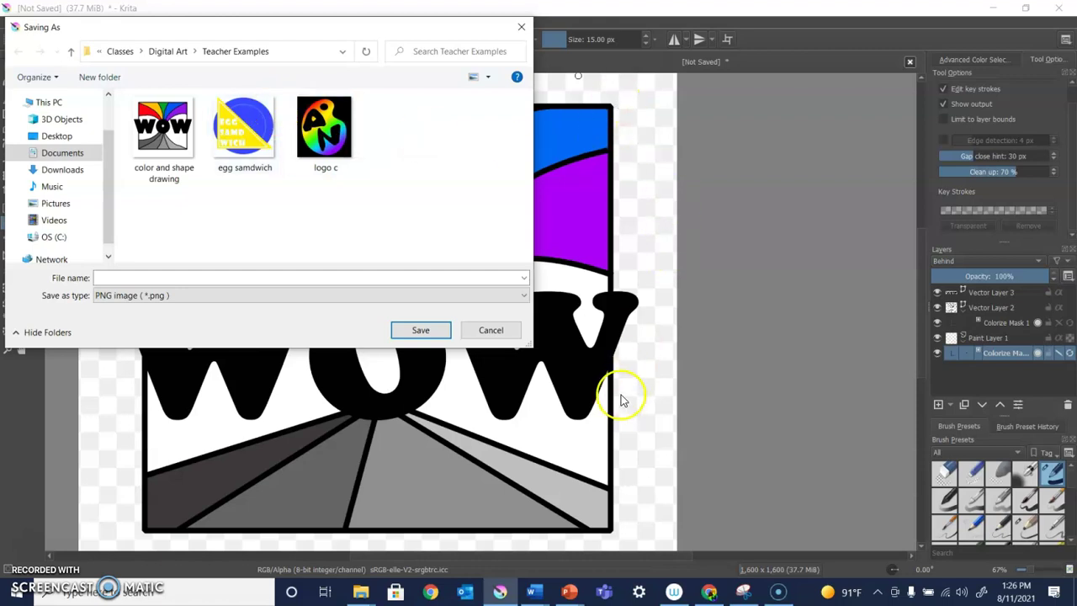
left_click(242, 278)
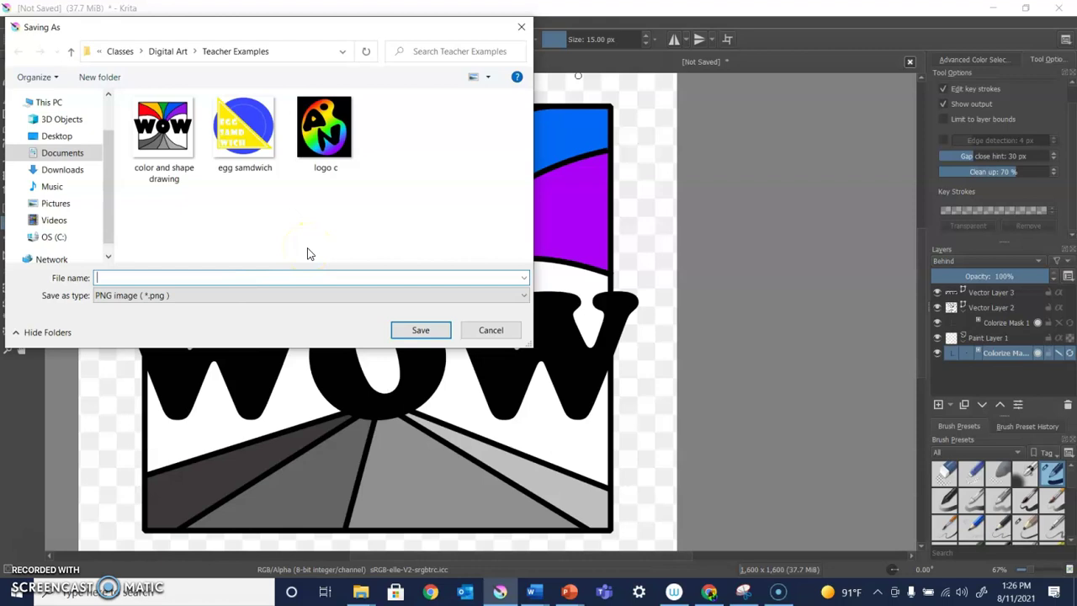
type("wo")
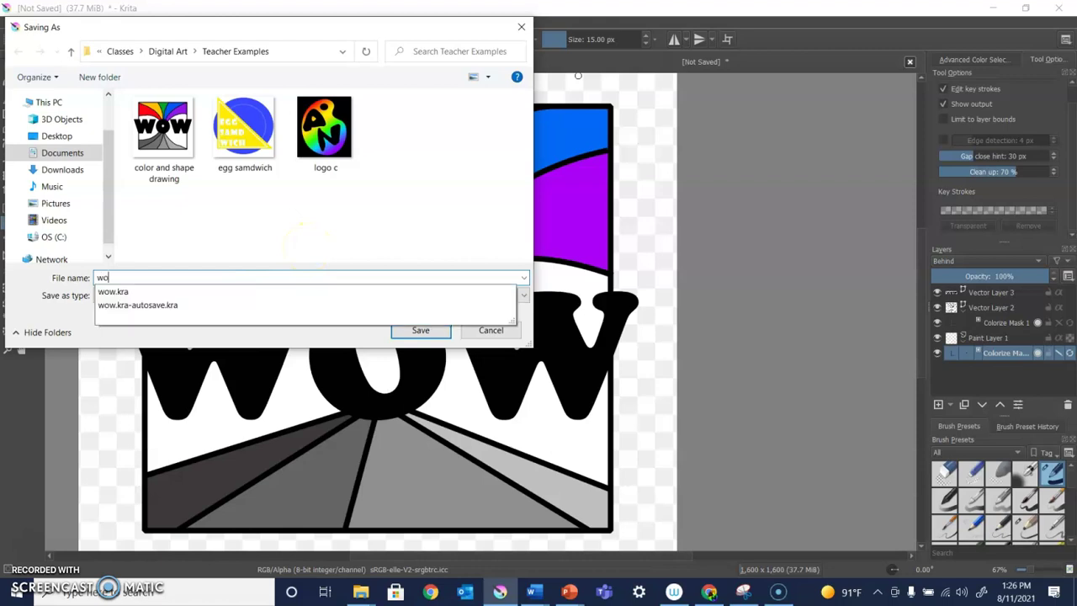
type("wie")
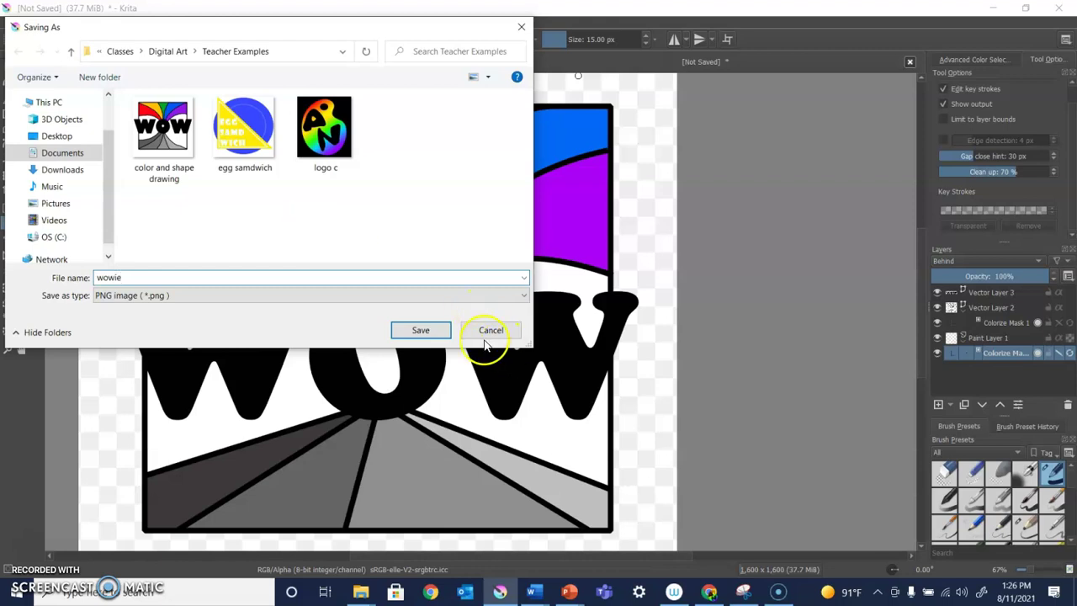
left_click(421, 331)
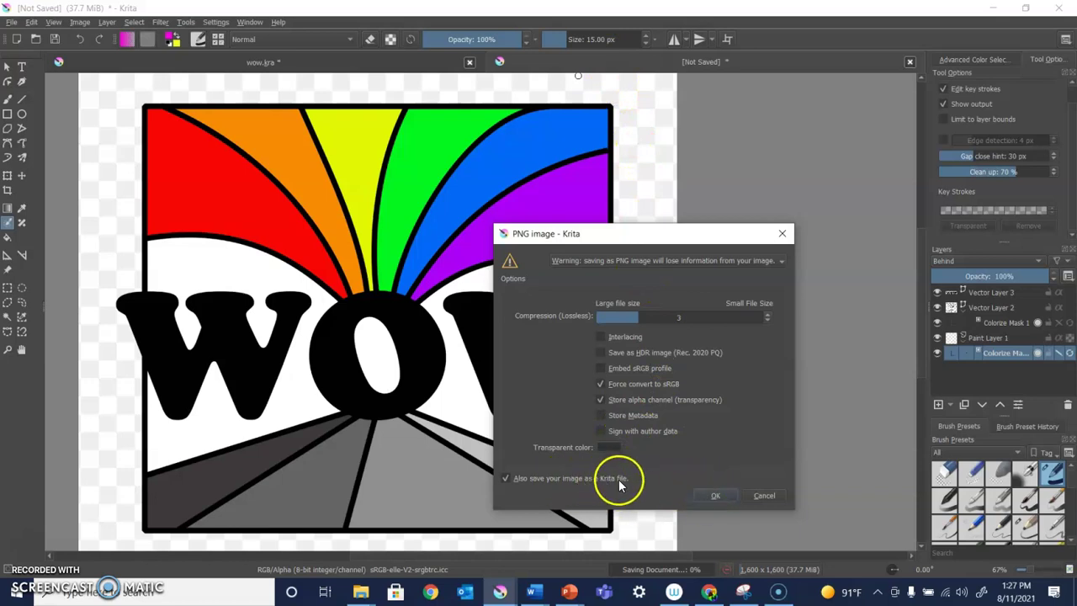
Accept the PNG options with Store alpha channel enabled, saving the logo as wowie.png.
left_click(714, 497)
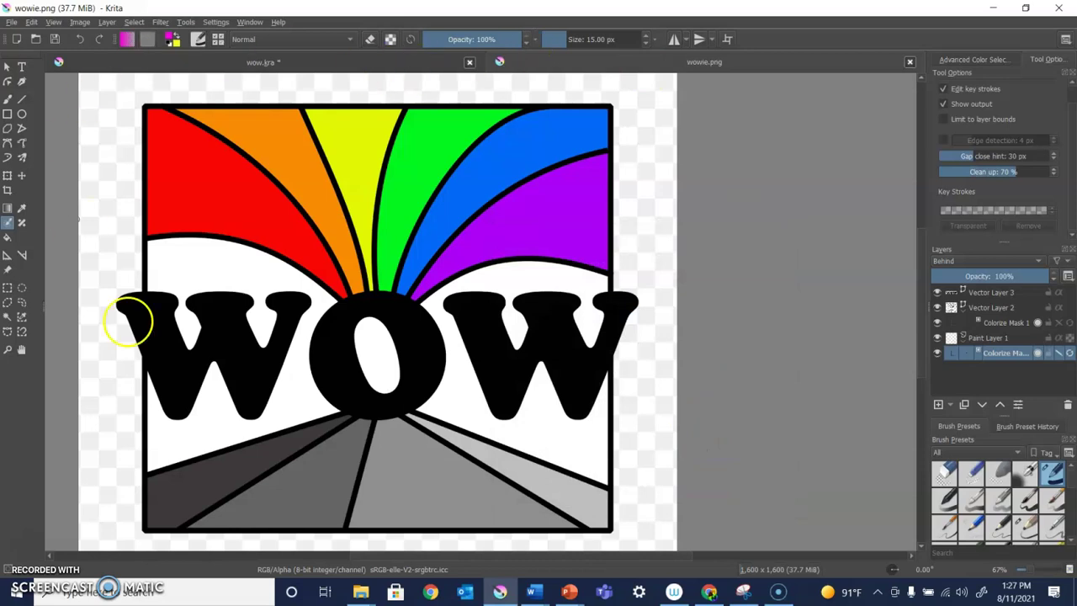
left_click(549, 242)
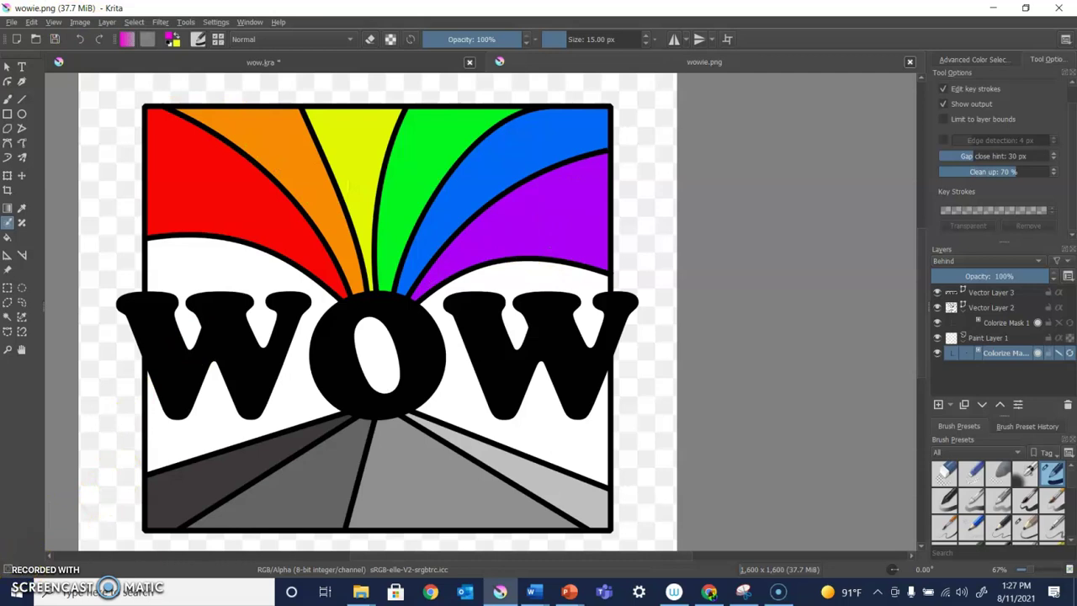